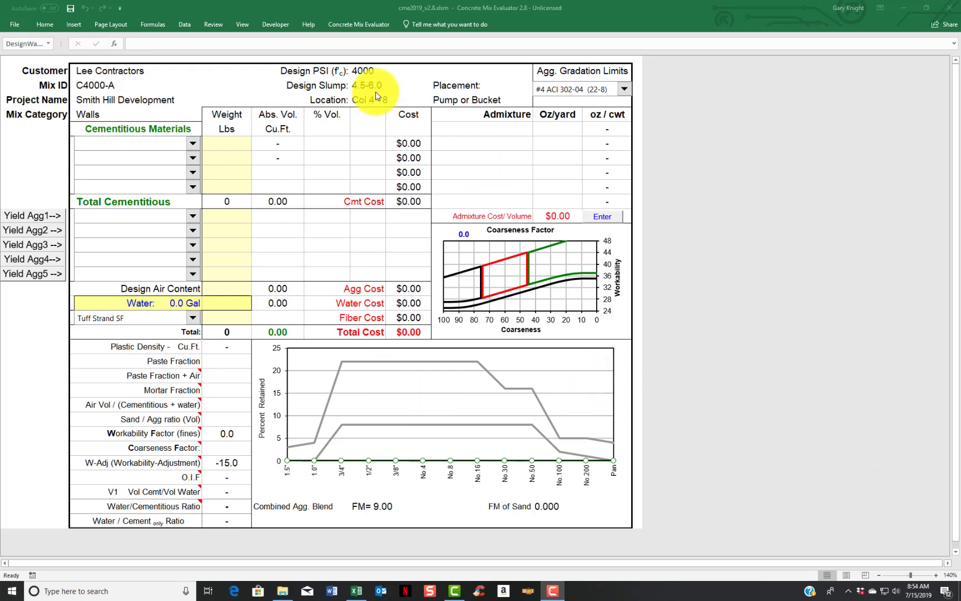
click(343, 24)
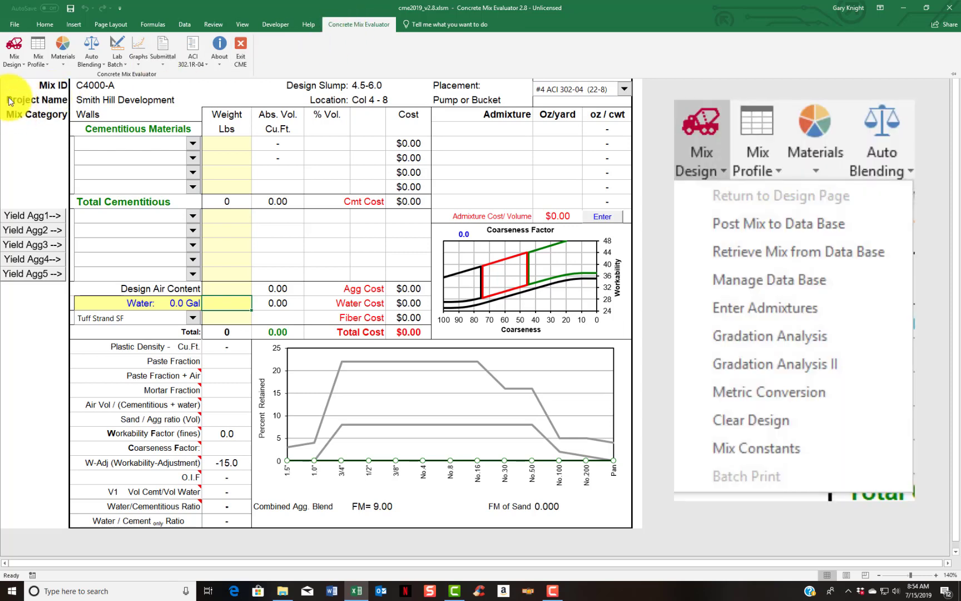
click(35, 78)
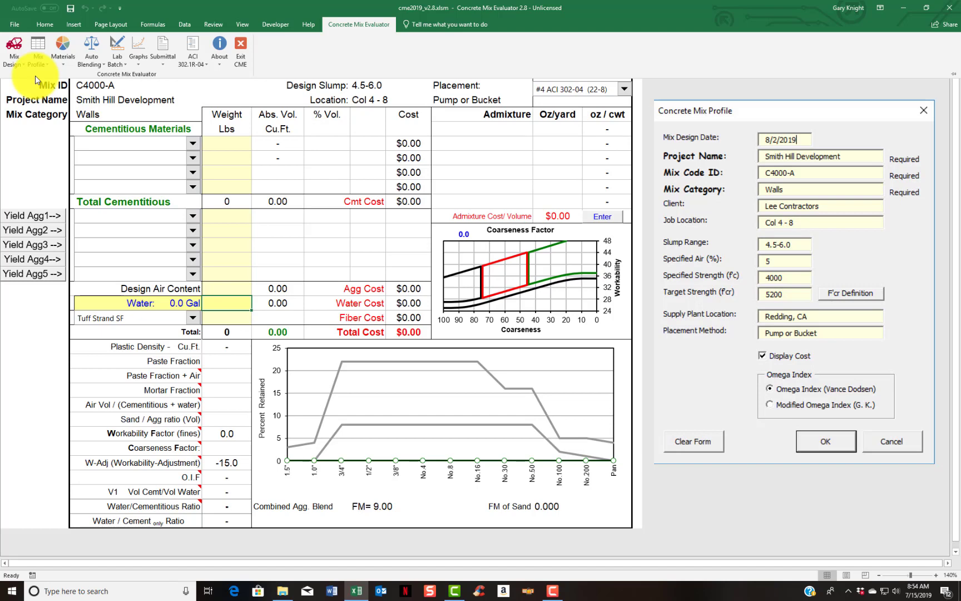
Close the Concrete Mix Profile dialog without making changes.
key(Return)
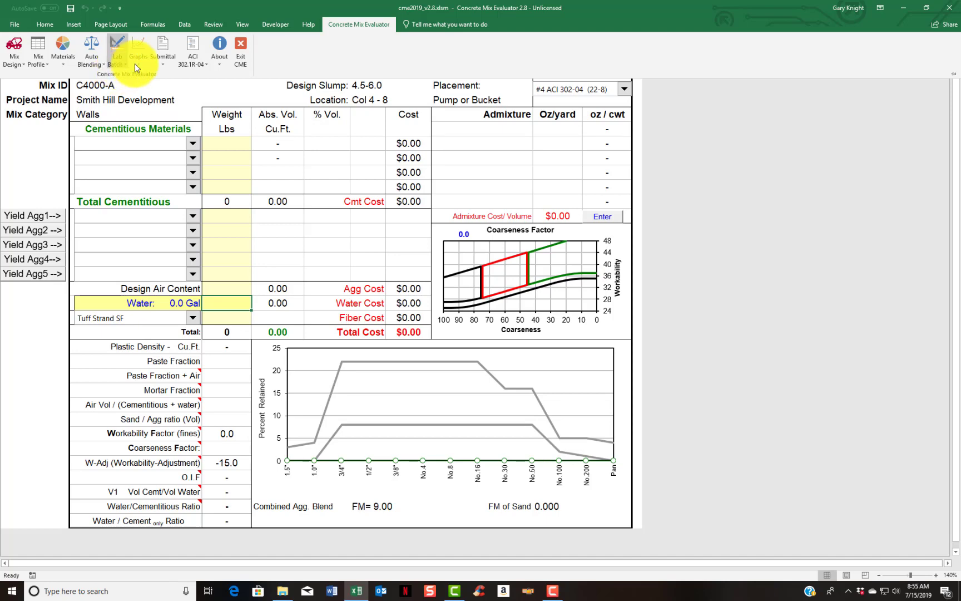
mouse_move(138, 63)
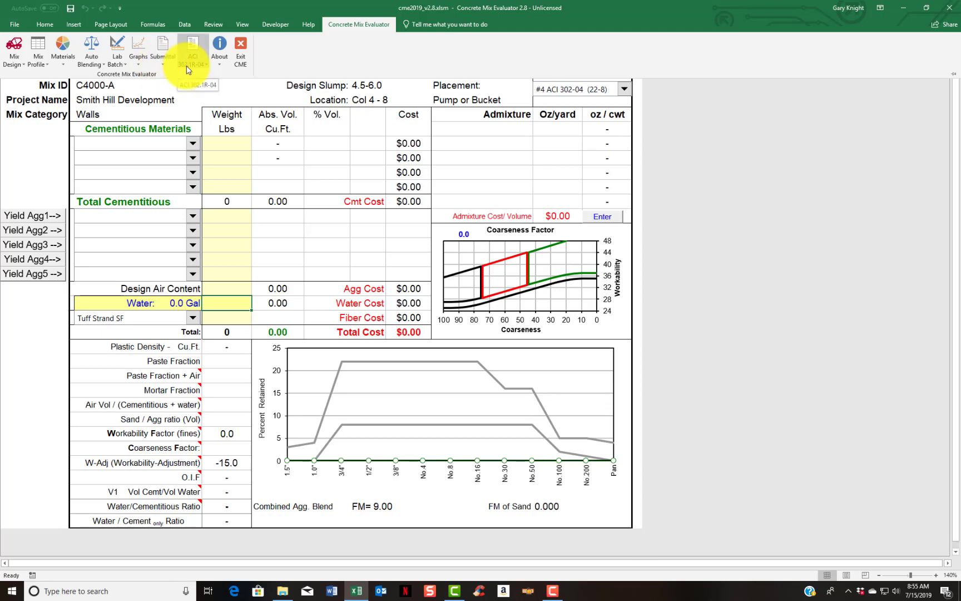
Review and accept the About Your Company contact details, then exit the CME toolset.
click(218, 52)
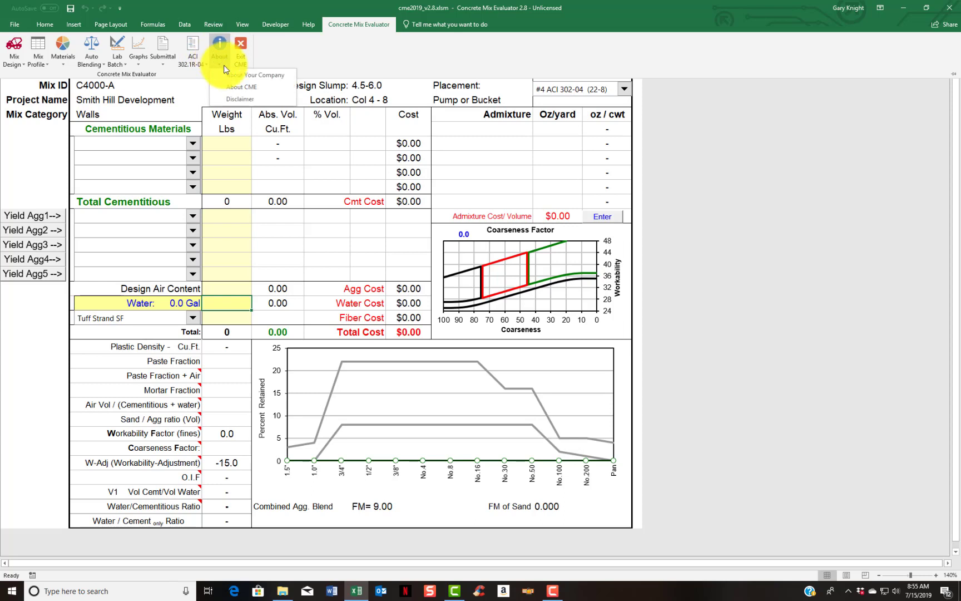
click(234, 78)
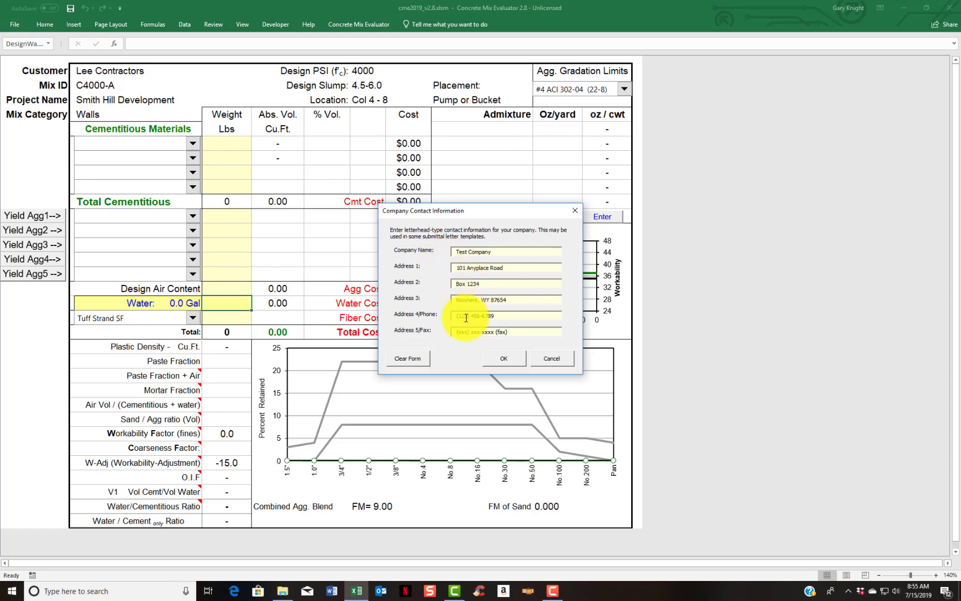
click(504, 358)
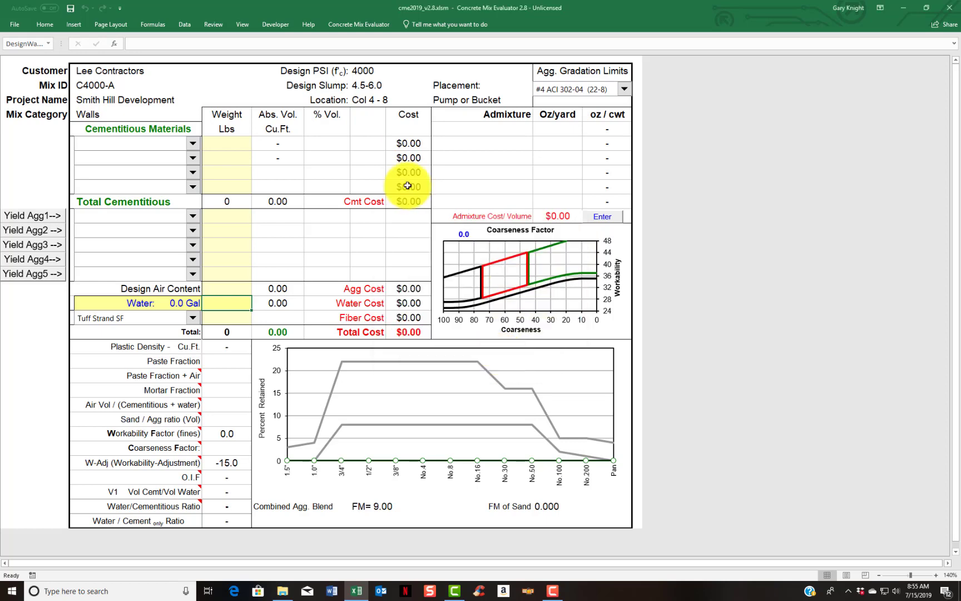
click(362, 24)
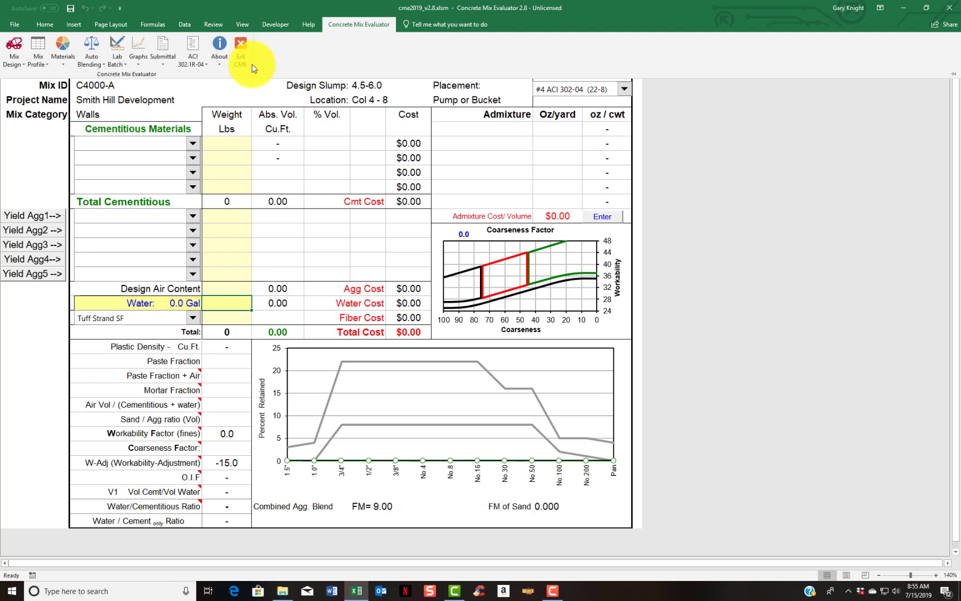
click(249, 56)
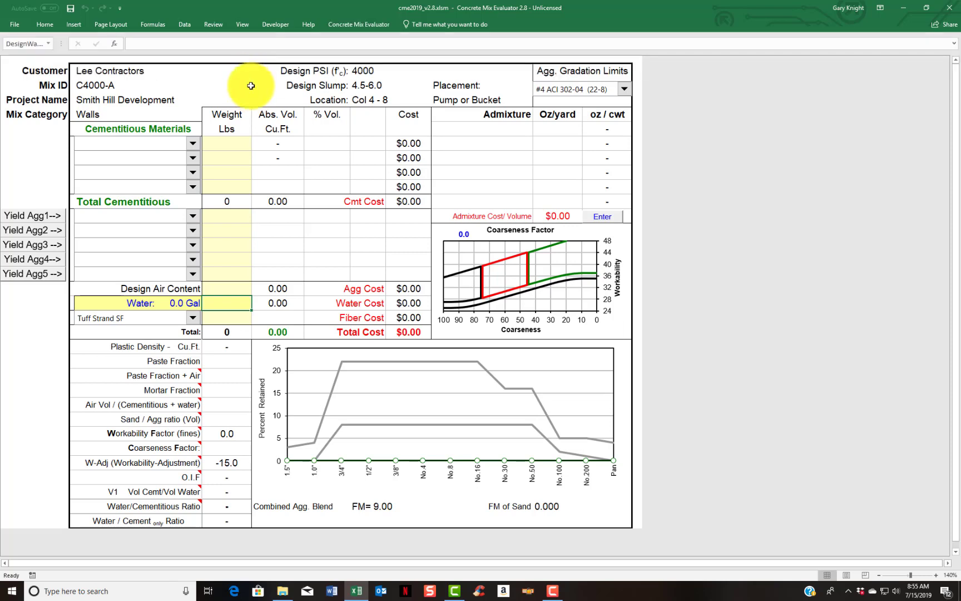
Set the first cementitious row to Portland Cement Type I and the second to F Ash.
click(193, 144)
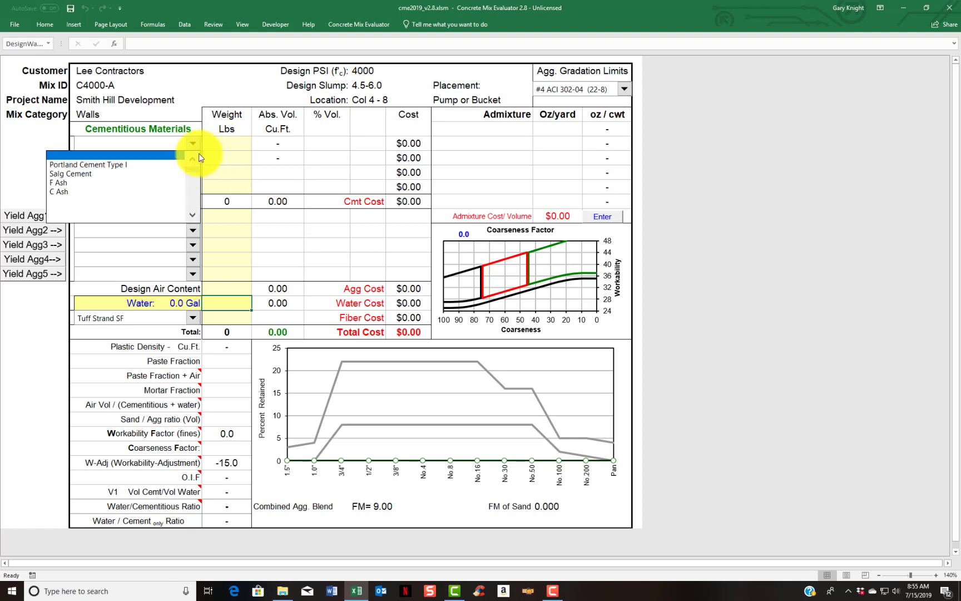
key(Down)
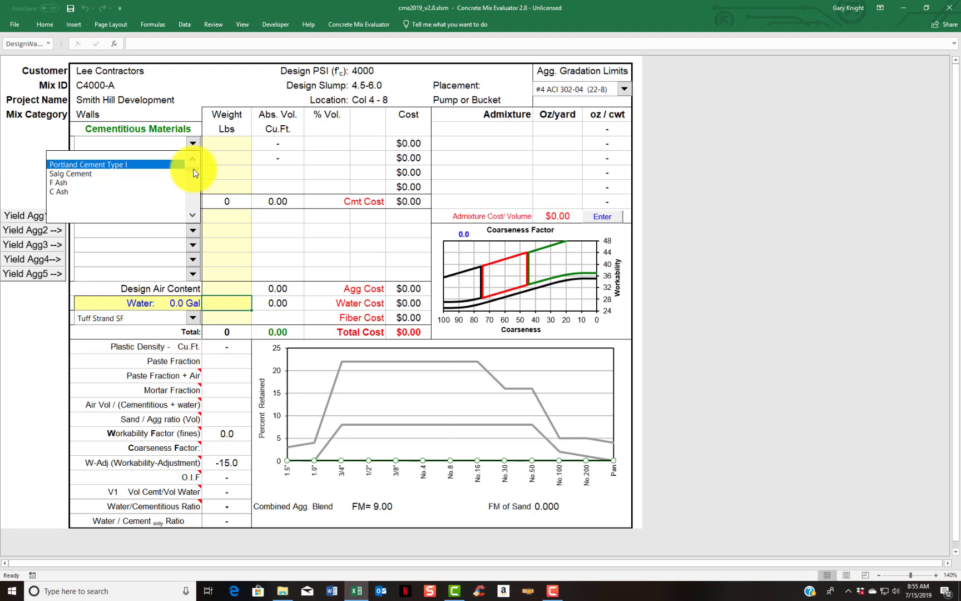
click(160, 164)
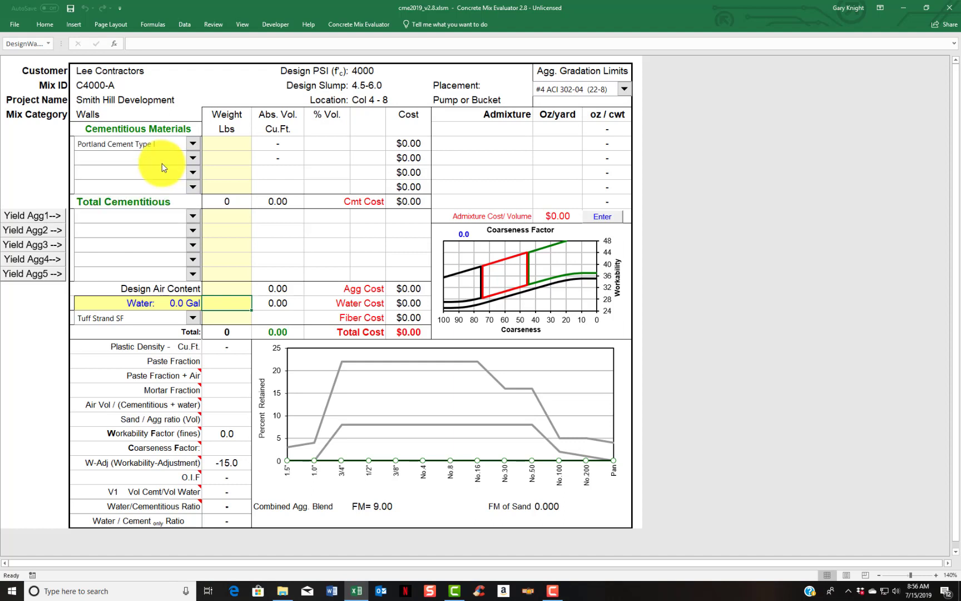
click(192, 159)
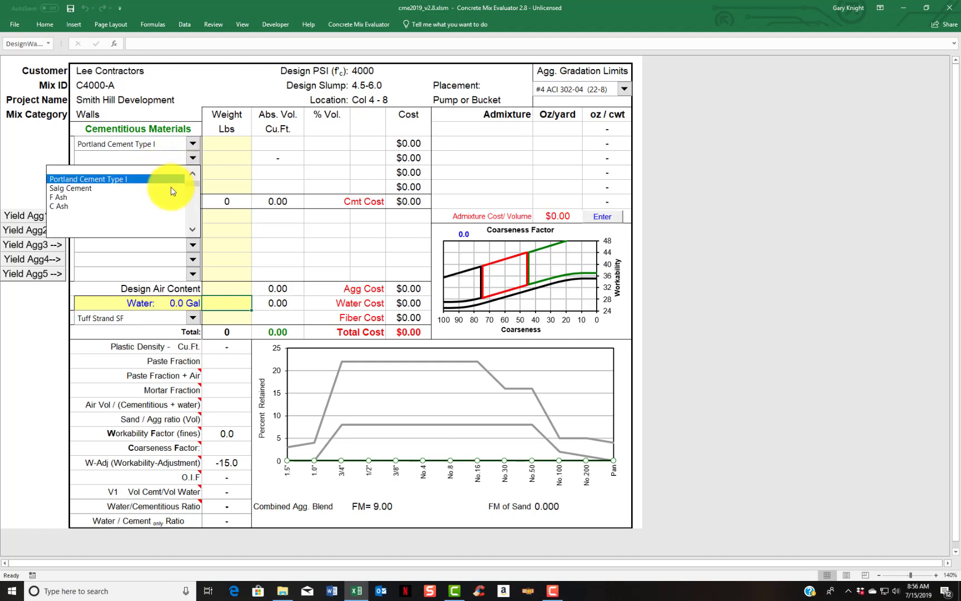
click(170, 197)
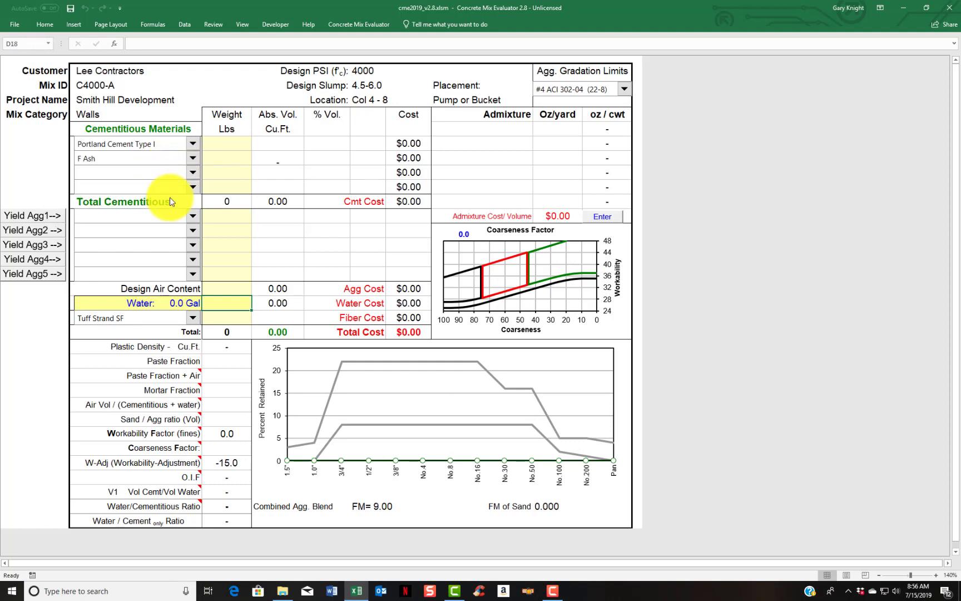
Enter a design air content of 5.0.
click(219, 287)
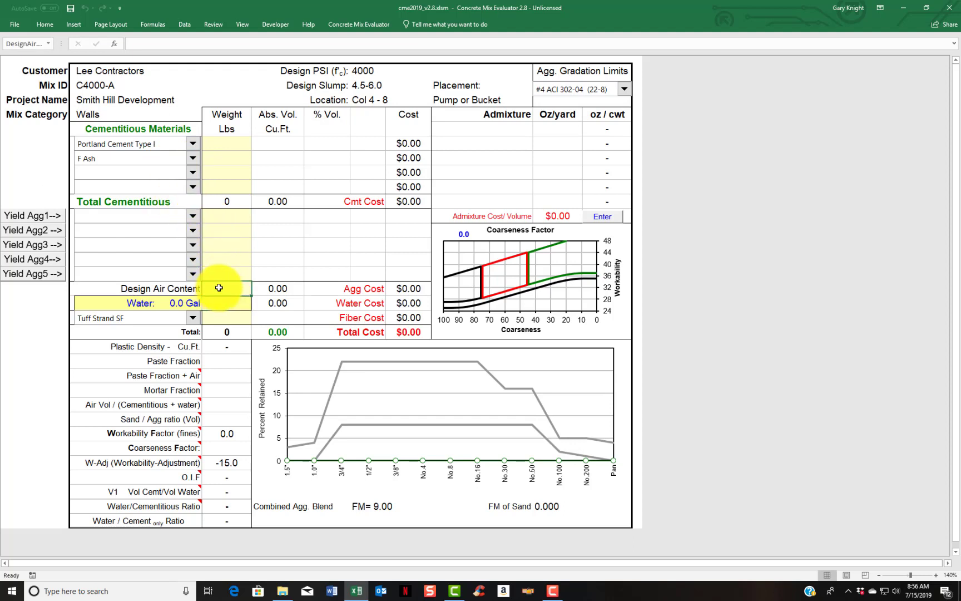
text(5)
key(Return)
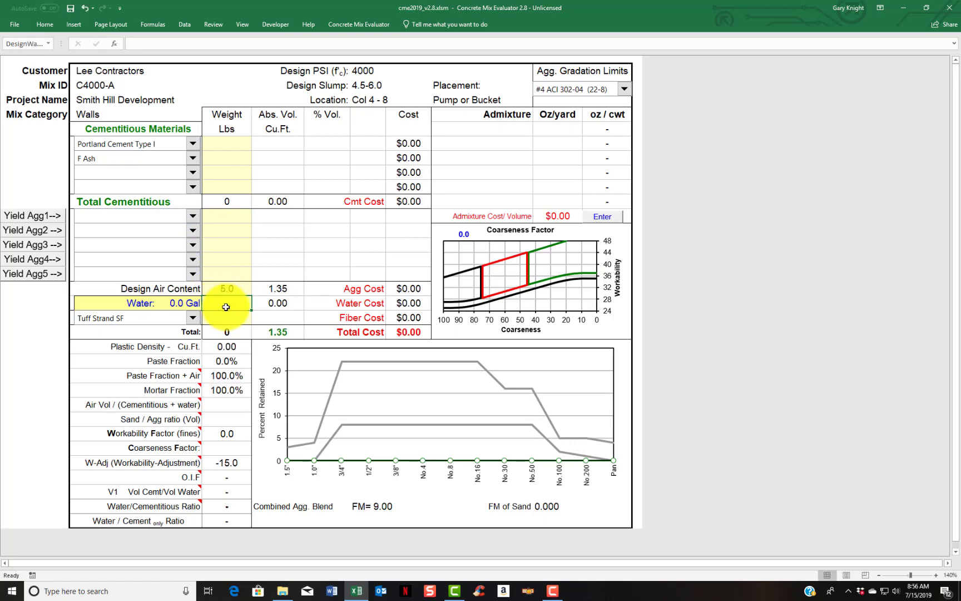
Set the water weight to 300 lbs, then change the water to 38 gallons.
text(300)
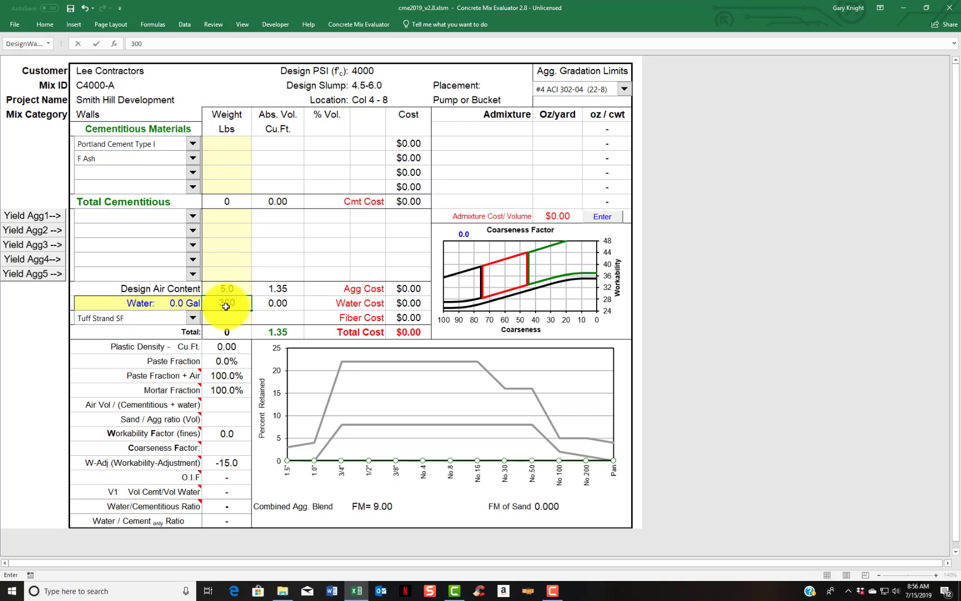
key(Return)
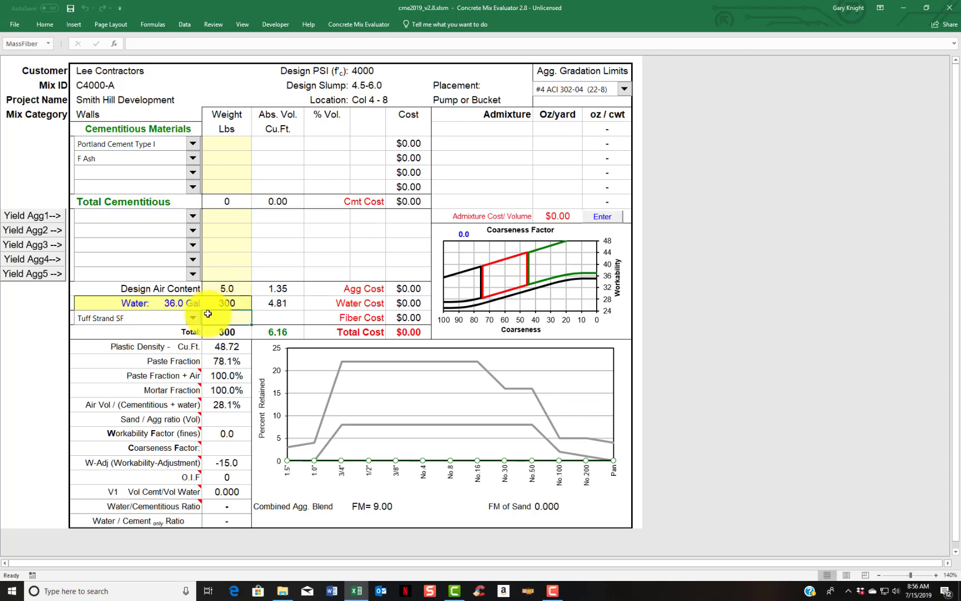
click(137, 303)
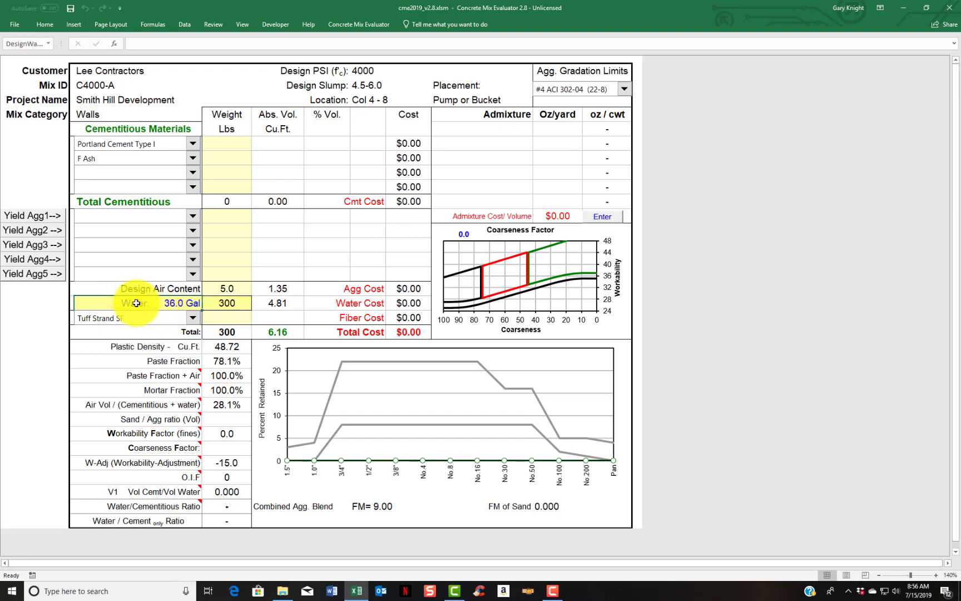
text(38)
key(Return)
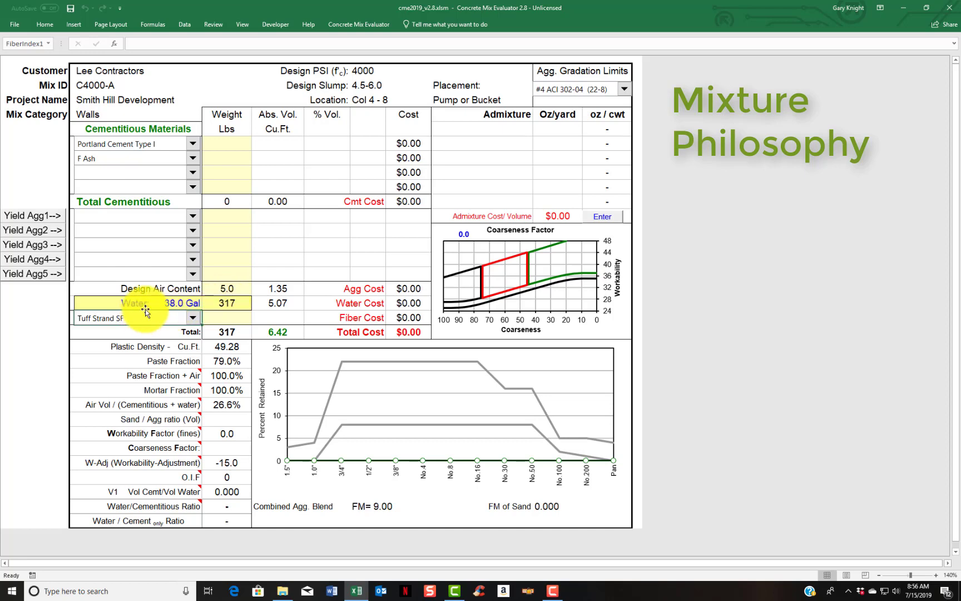
Enter 400 lbs for Portland Cement Type I and 100 lbs for F Ash.
click(229, 144)
text(400)
click(230, 159)
text(100)
click(235, 184)
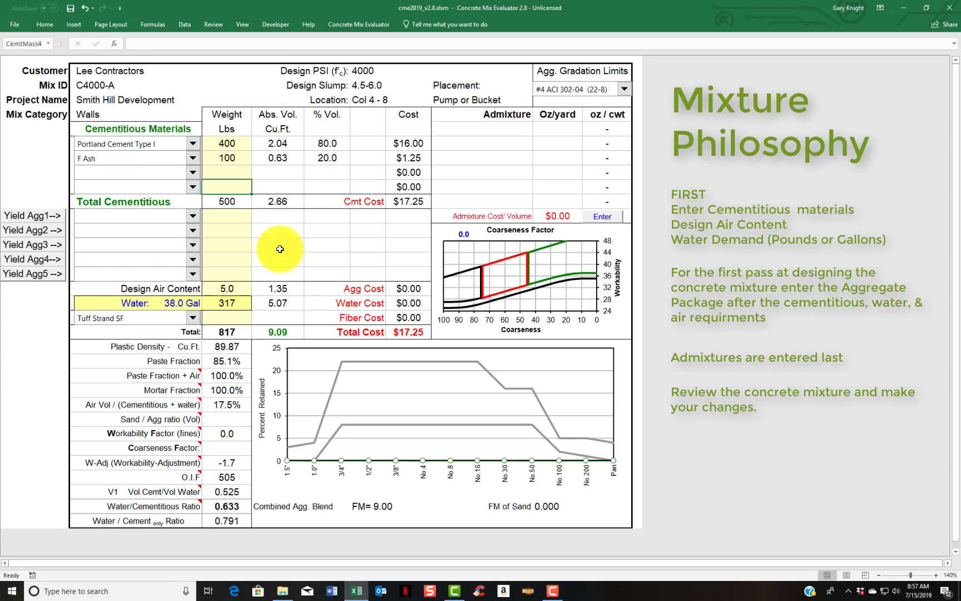
Choose Stone for Agg1 and N2S Natural Sand for Agg2.
click(194, 217)
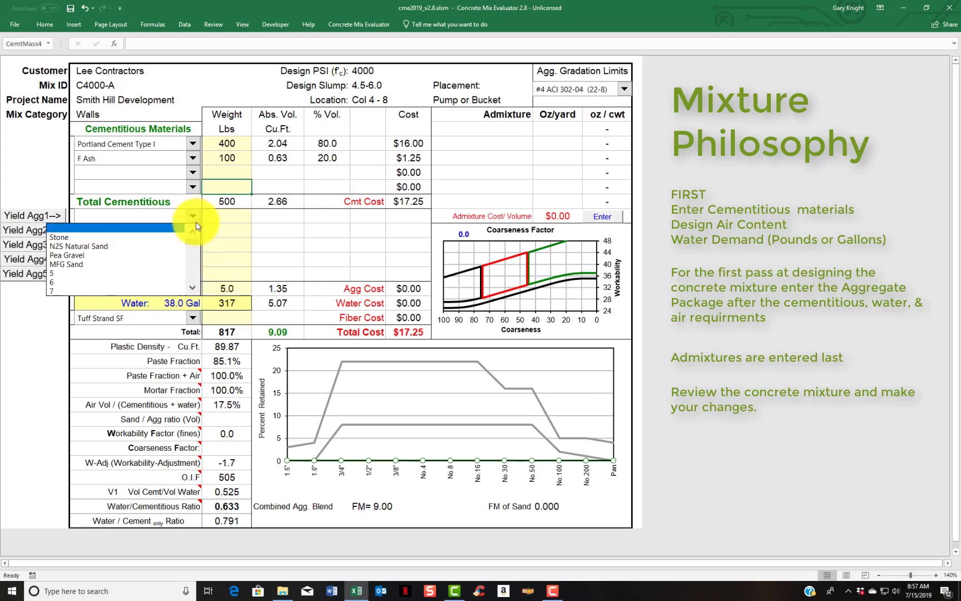
click(159, 237)
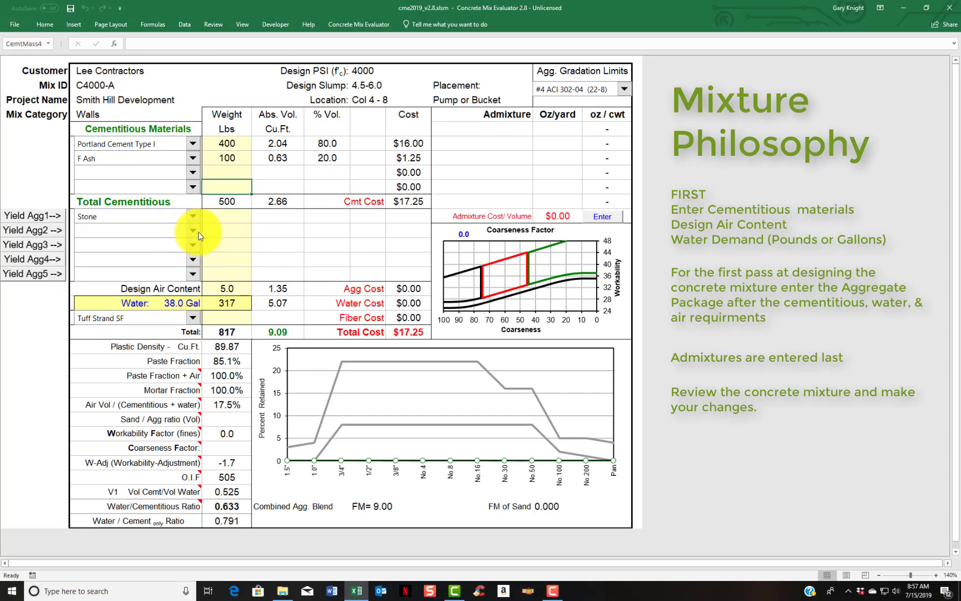
click(192, 230)
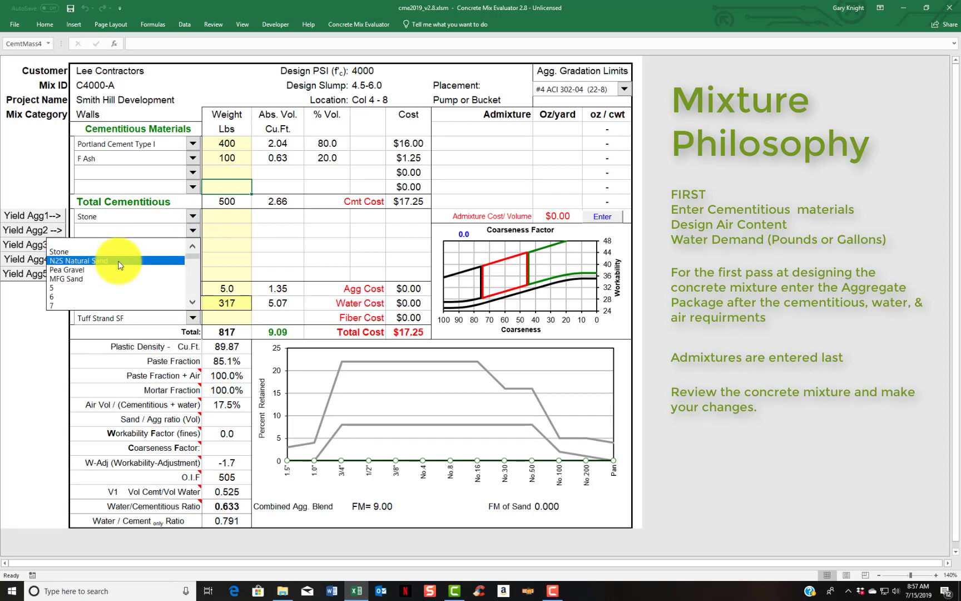
key(Escape)
Enter aggregate weights of 1800 lbs Stone and 1000 lbs sand.
click(230, 218)
text(1800)
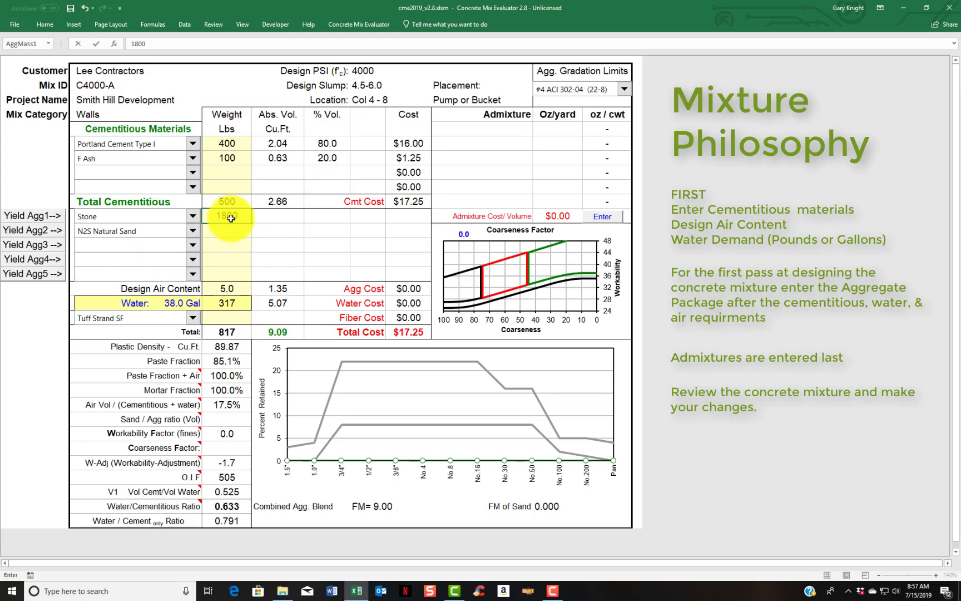
key(Return)
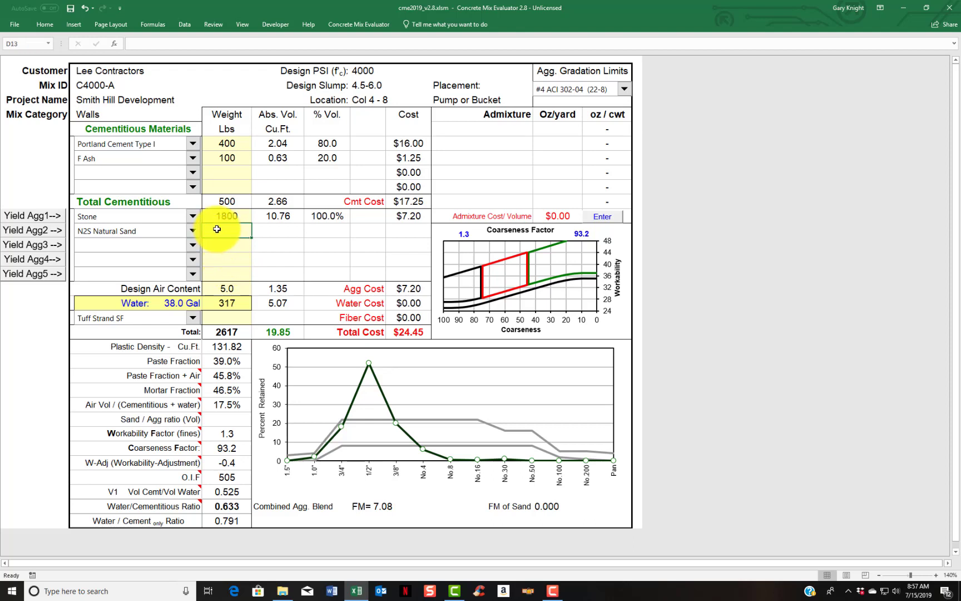
text(100)
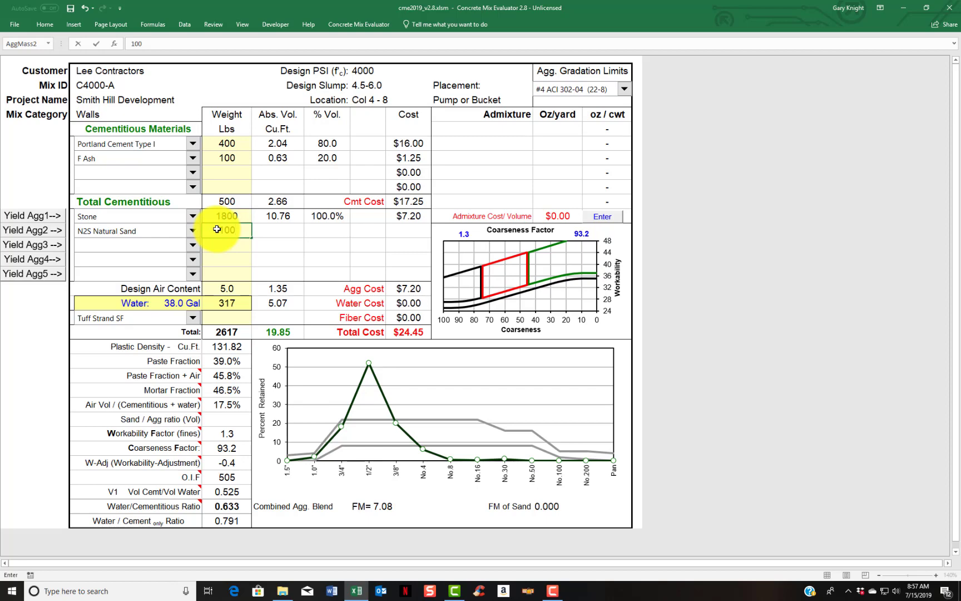
text(0)
key(Return)
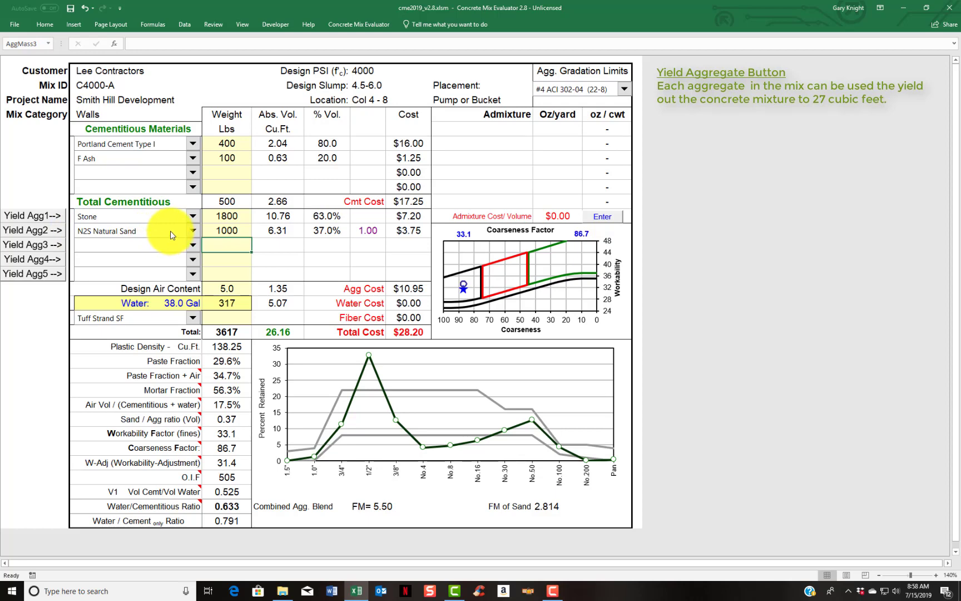
Yield the mix to 27.00 cu ft via Yield Agg2, raising the sand to 1133 lbs.
click(17, 234)
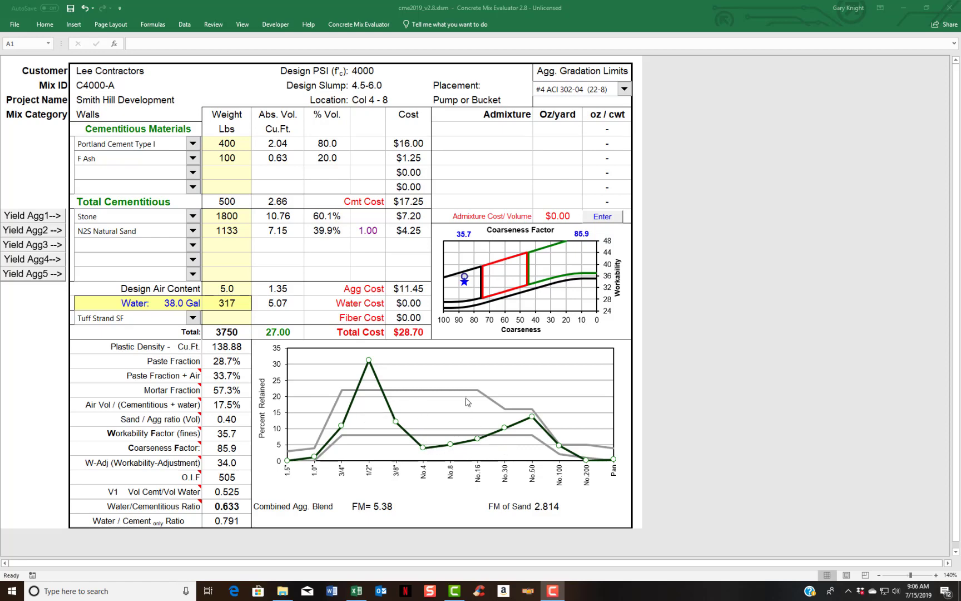
mouse_move(463, 395)
mouse_move(470, 439)
click(624, 92)
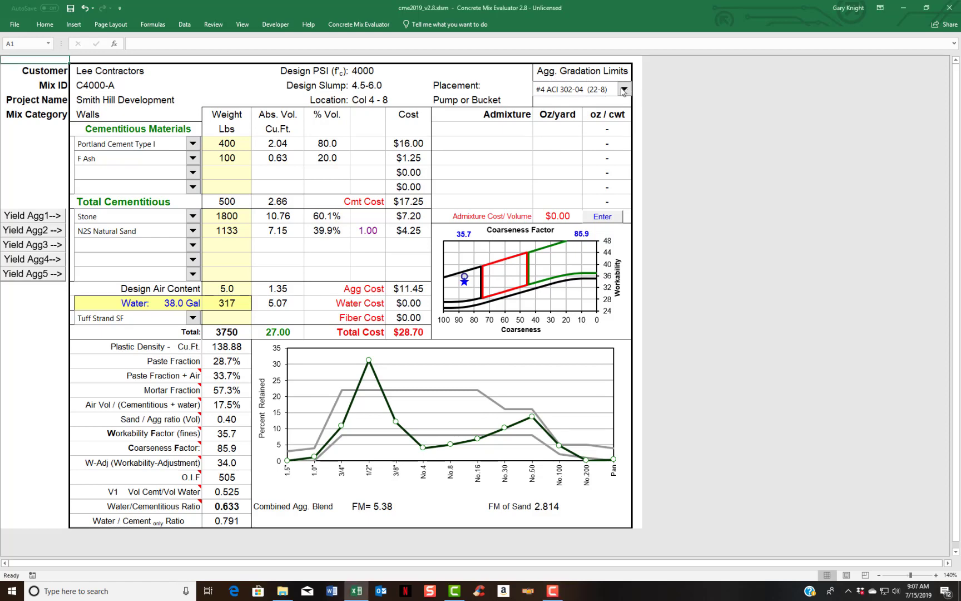
click(624, 90)
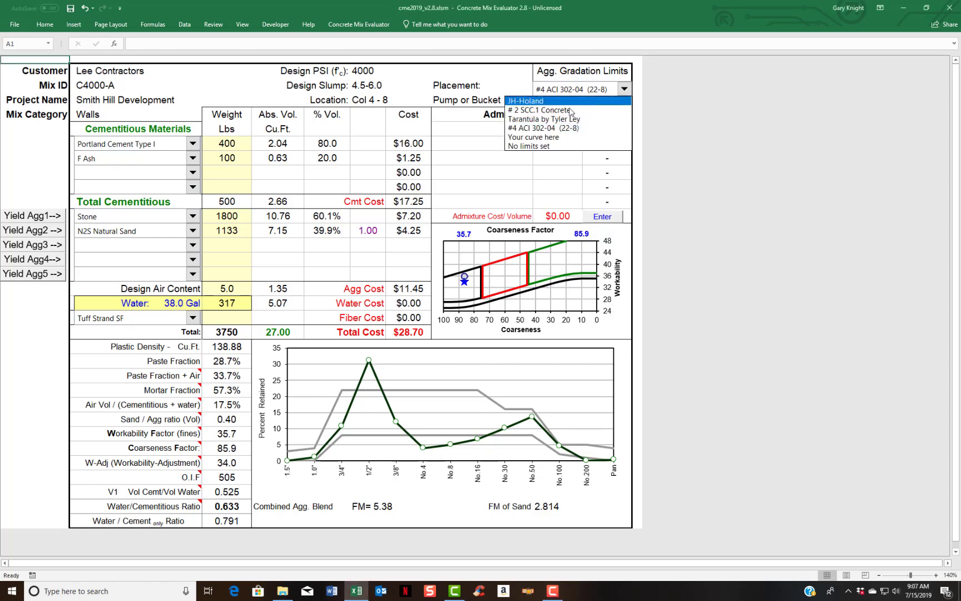
key(Escape)
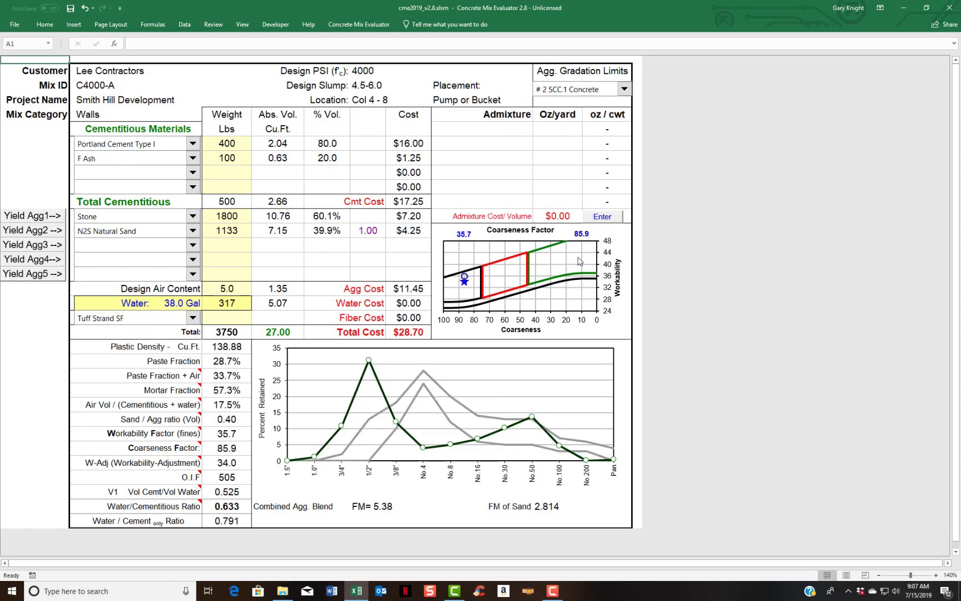
click(624, 89)
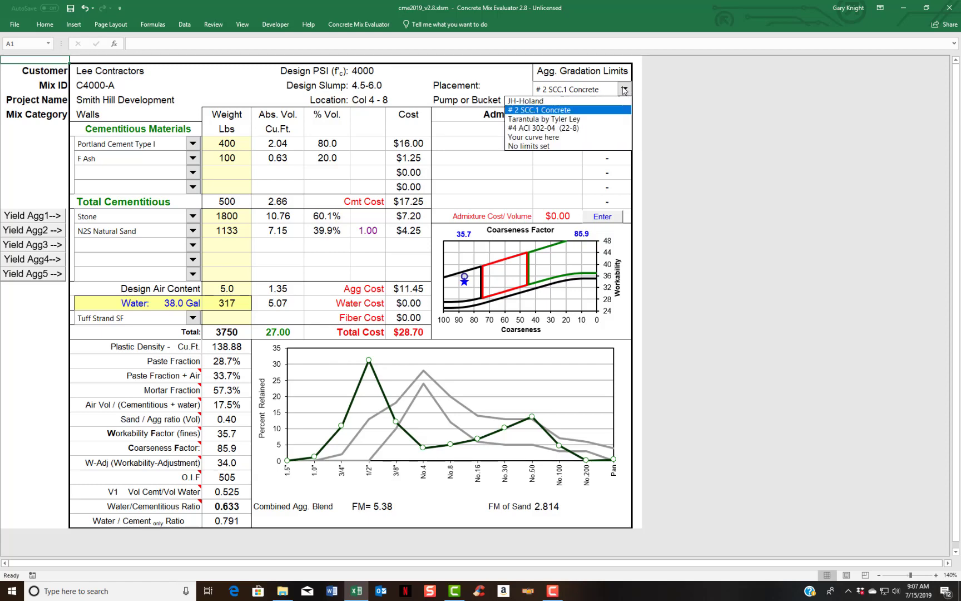
click(584, 121)
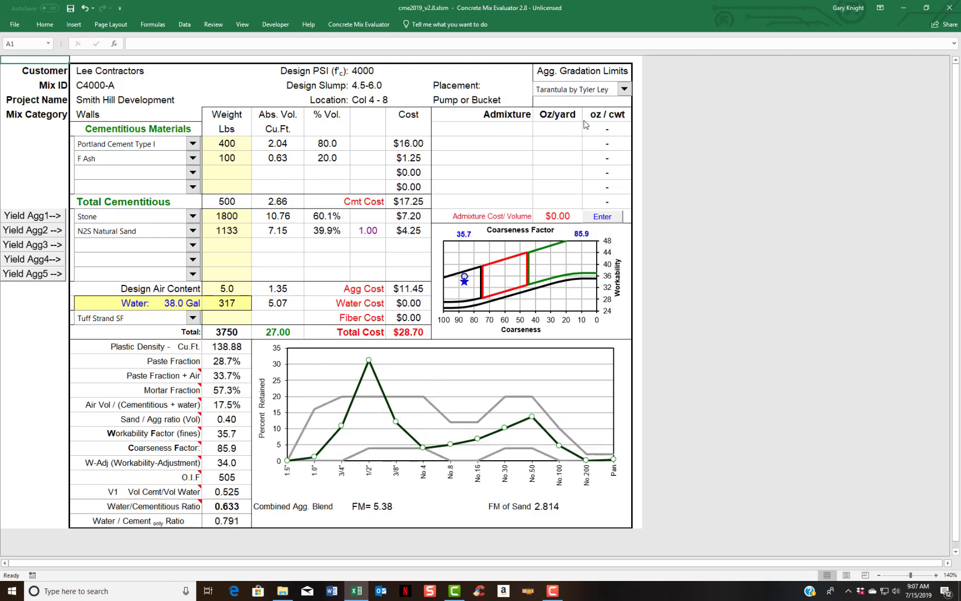
click(625, 90)
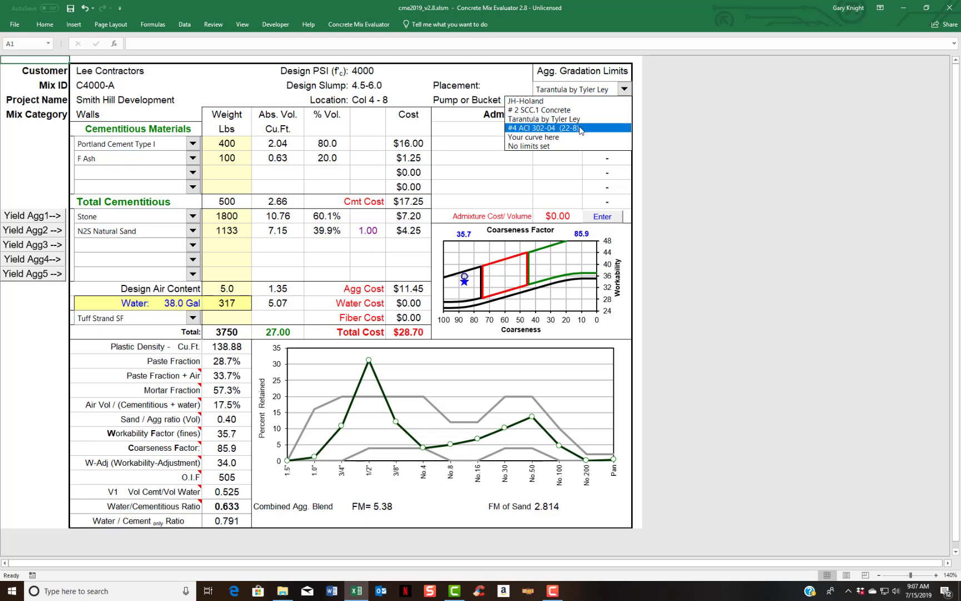
click(580, 128)
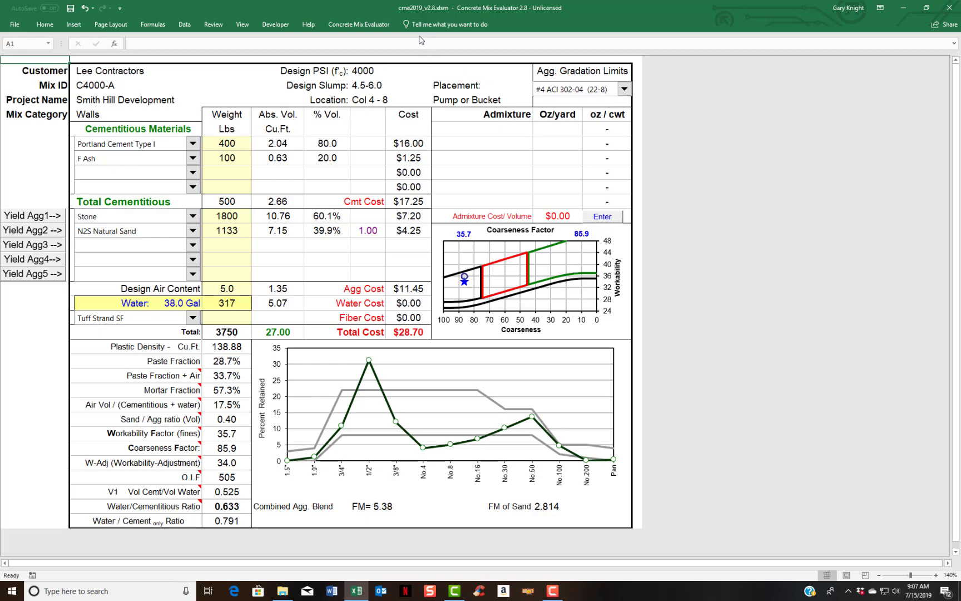
Show the Power of 45 chart at 1" maximum aggregate size, then back at 1 1/2".
click(356, 26)
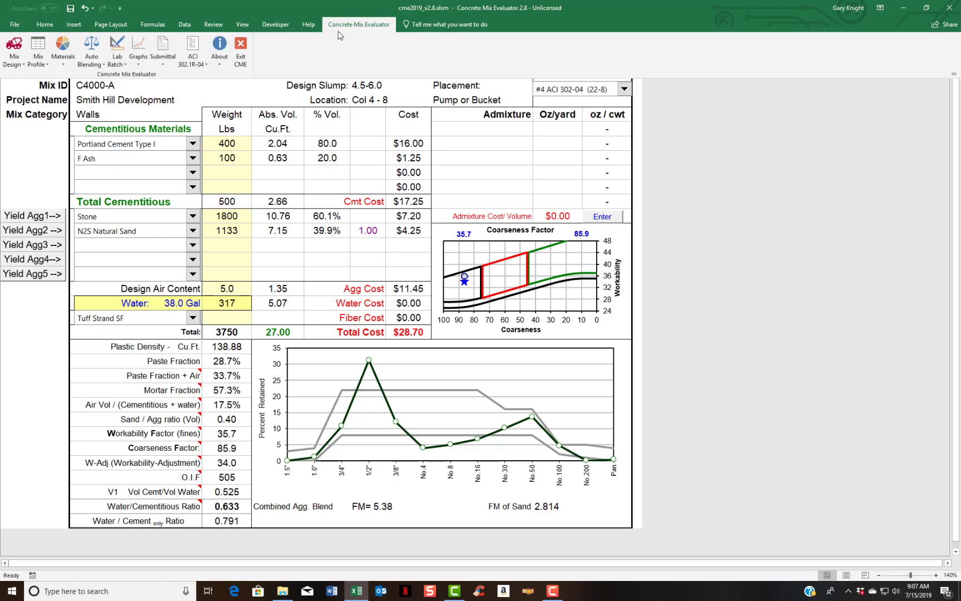
click(143, 51)
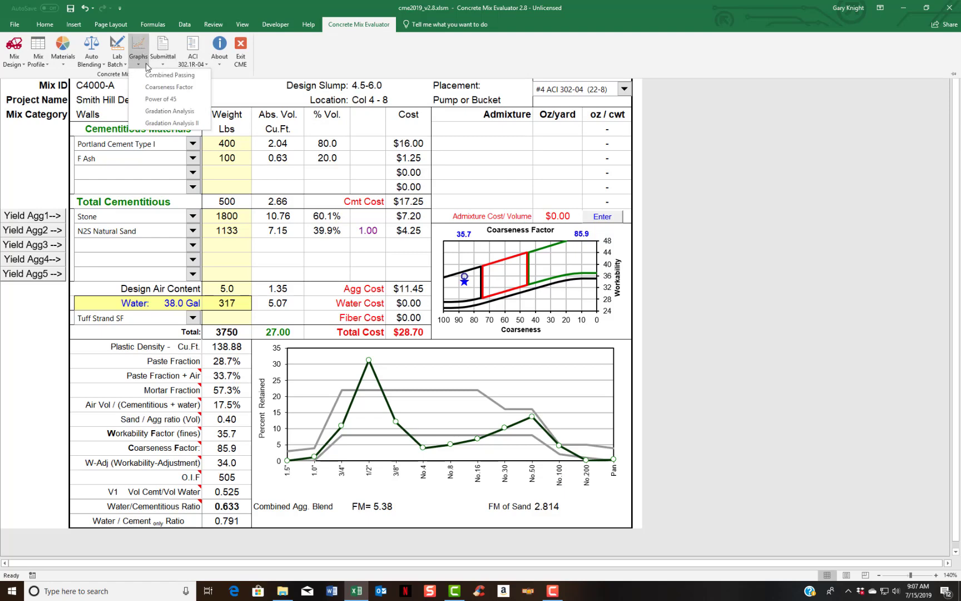
click(156, 99)
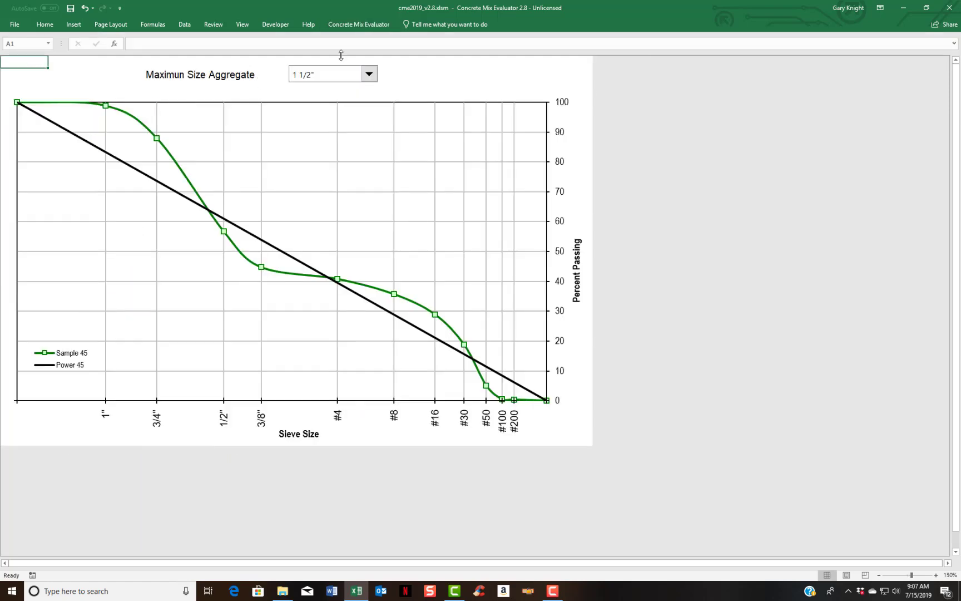
click(369, 76)
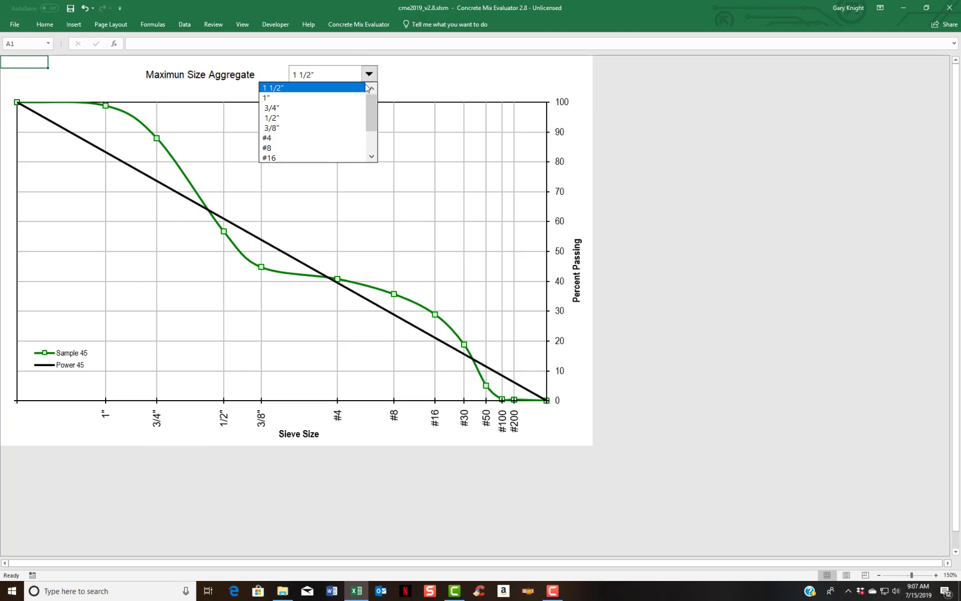
click(354, 98)
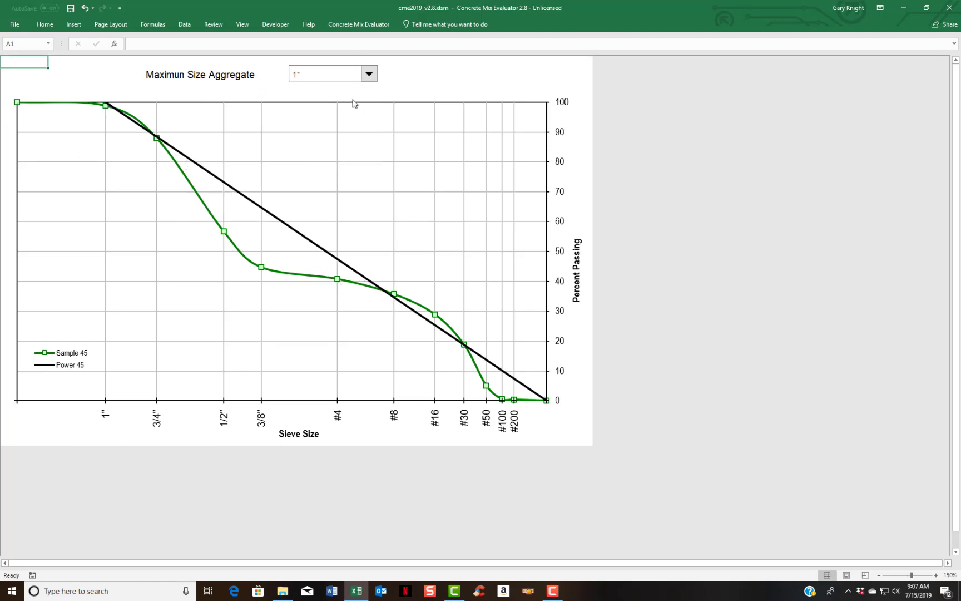
click(369, 74)
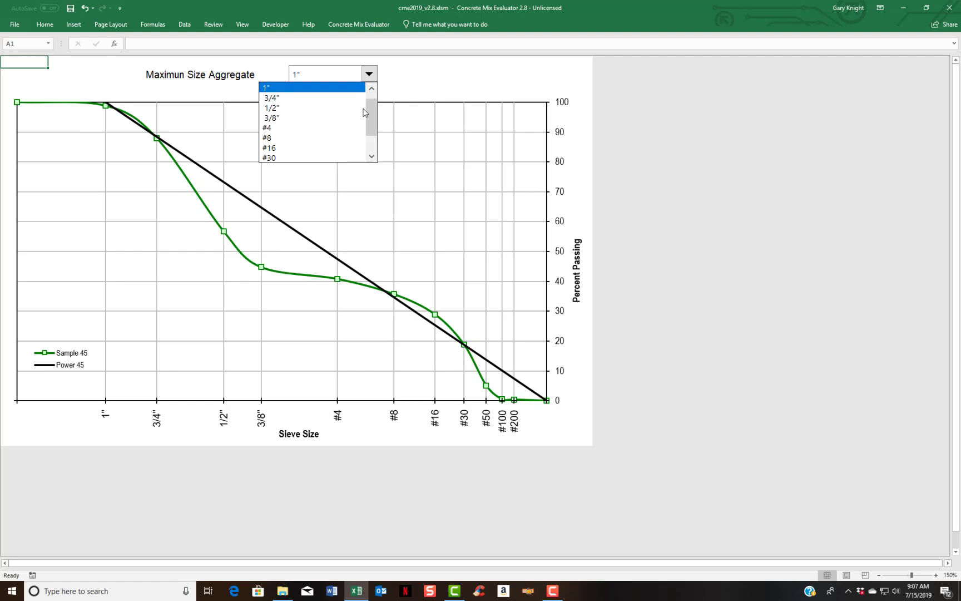
drag(372, 105, 372, 96)
click(327, 88)
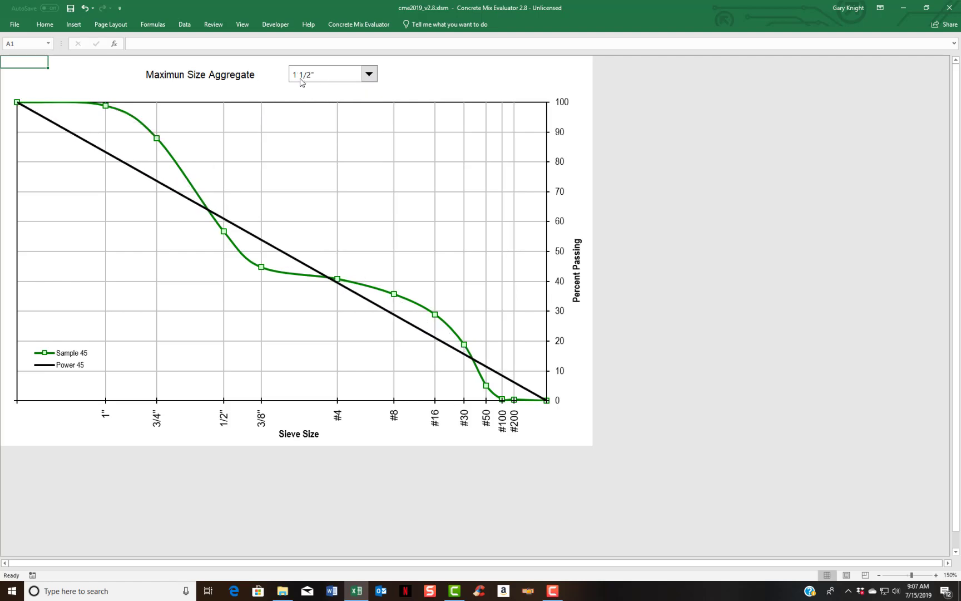
Return to the mix design page and bring up the Mix Design commands.
click(346, 27)
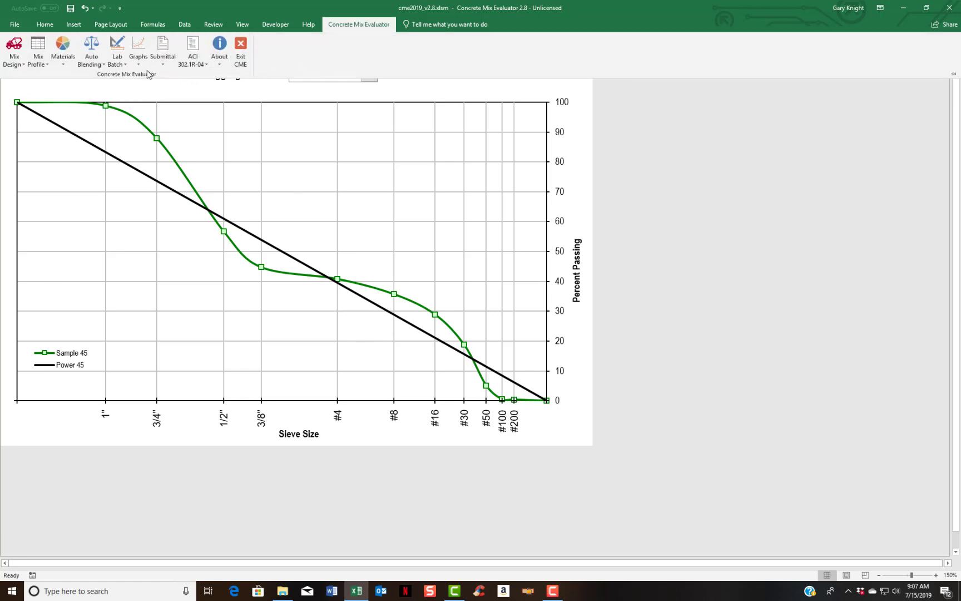
click(8, 53)
click(25, 72)
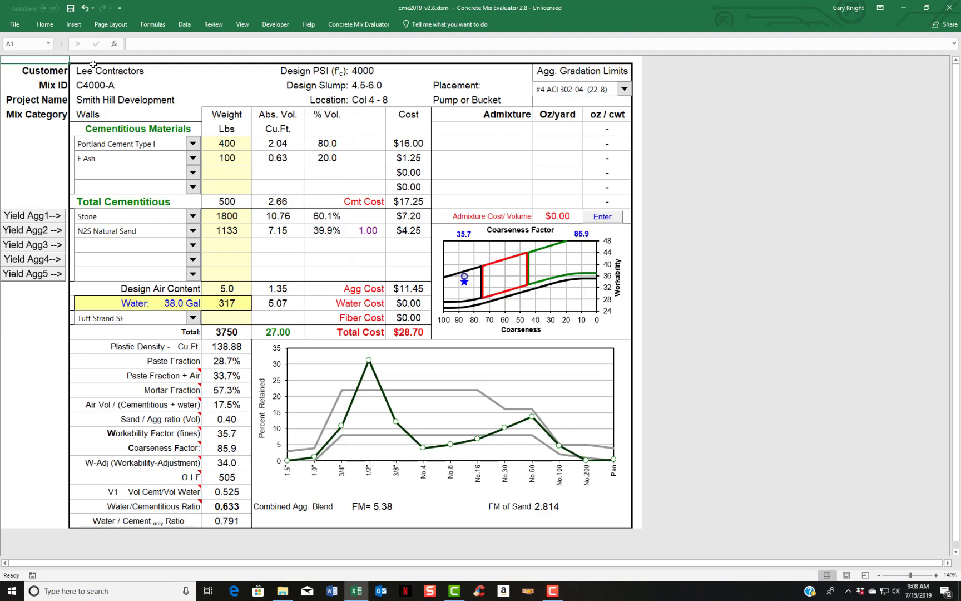
click(357, 28)
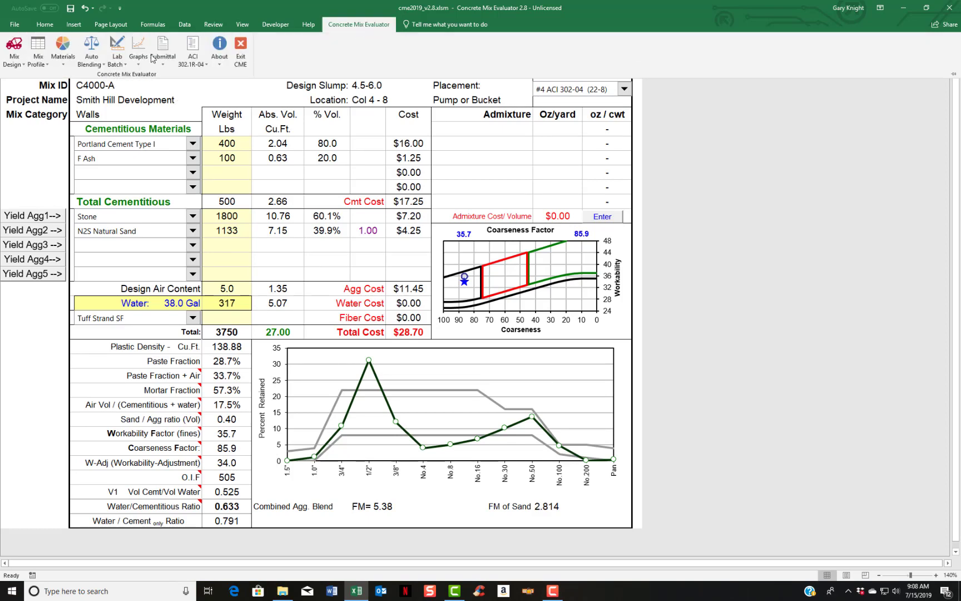
click(15, 62)
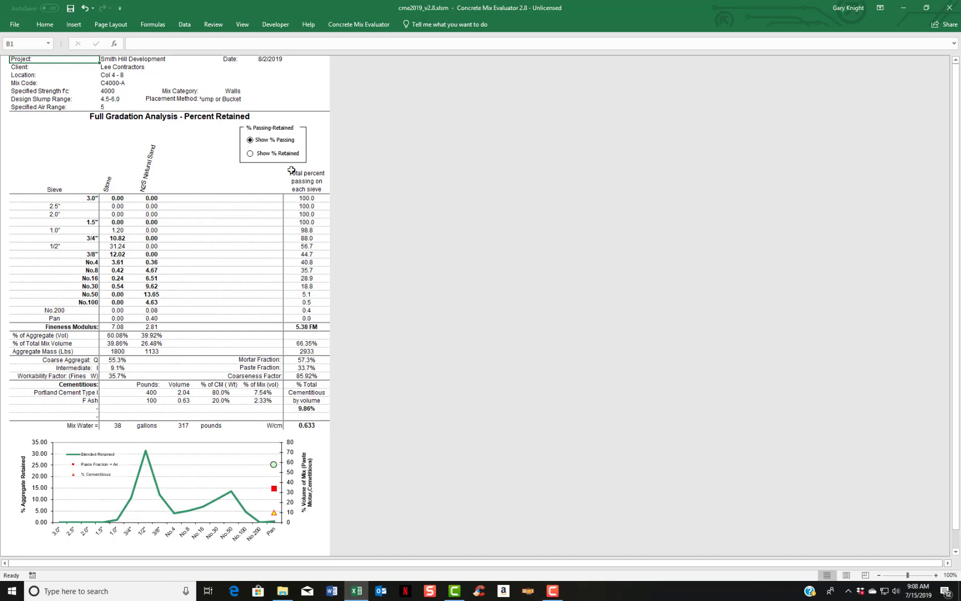
Toggle the gradation between % Retained and % Passing, then return to the design page.
click(250, 154)
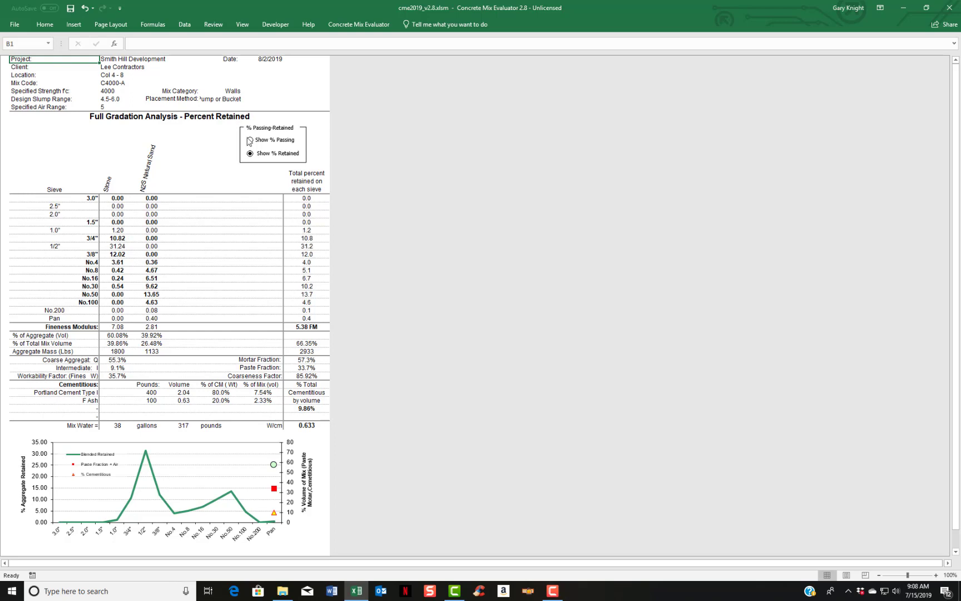
click(249, 140)
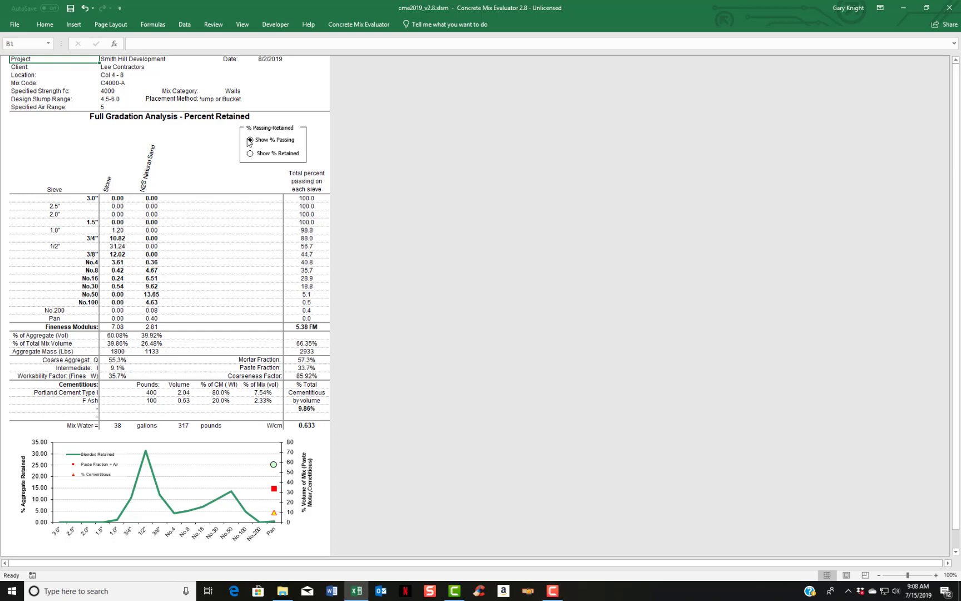
click(373, 25)
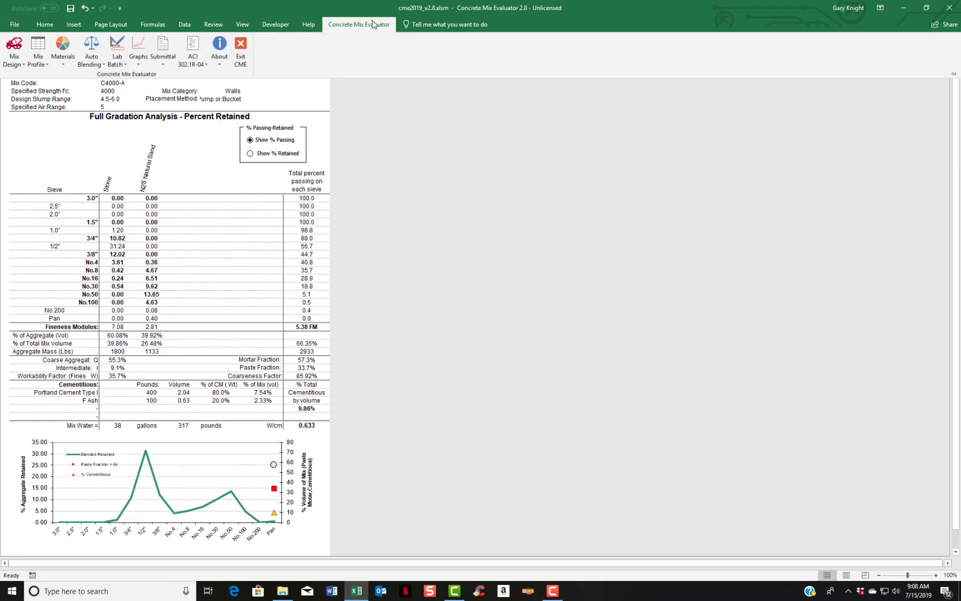
click(8, 63)
click(14, 76)
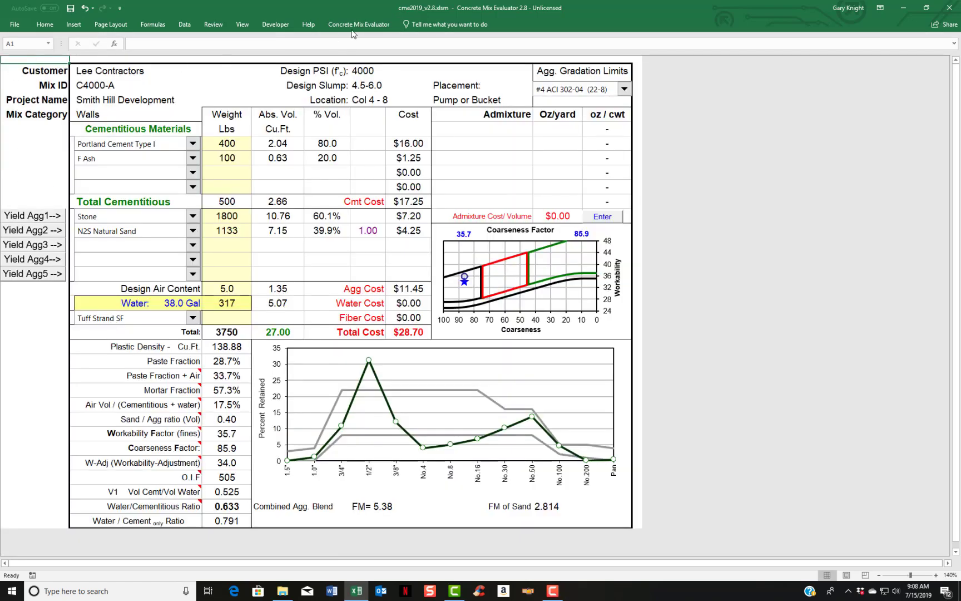
Open the Gradation Analysis II mix summary report from the Mix Design menu.
click(354, 26)
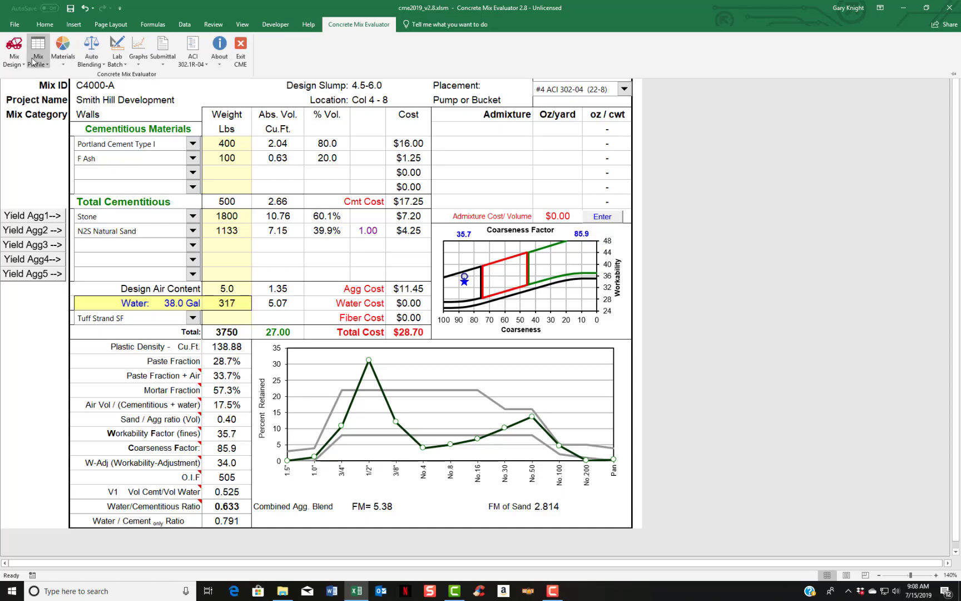
click(14, 60)
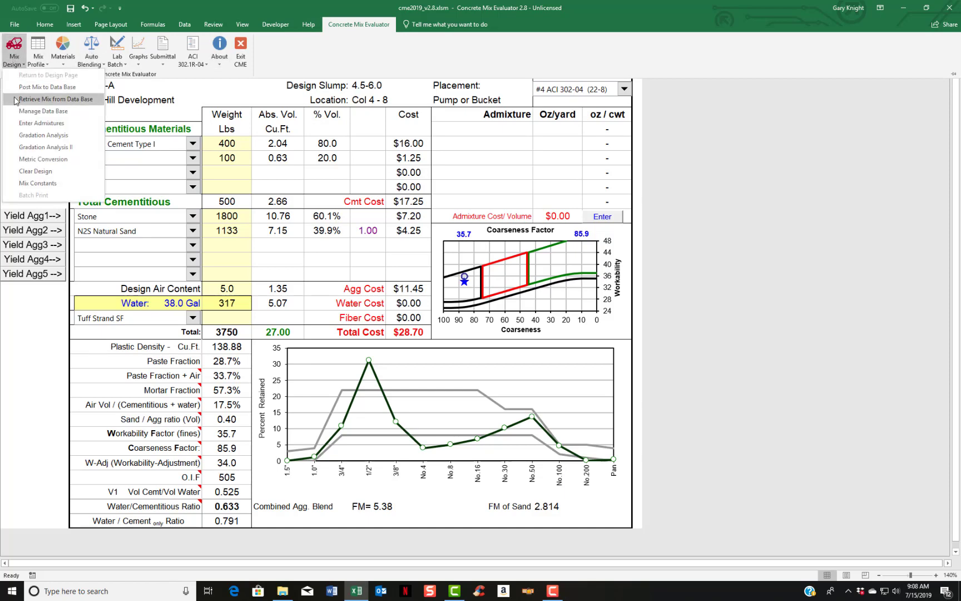
click(32, 148)
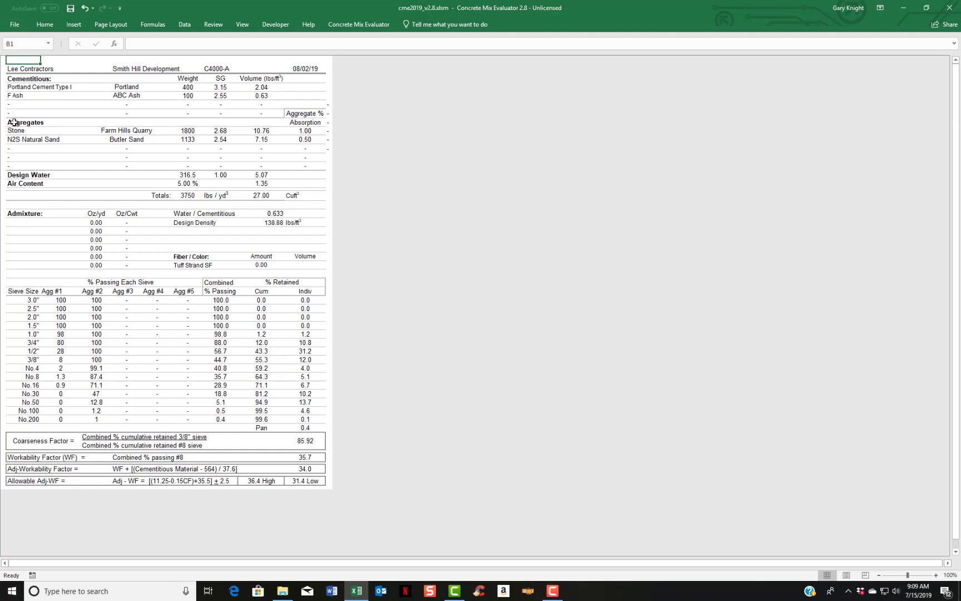
click(368, 24)
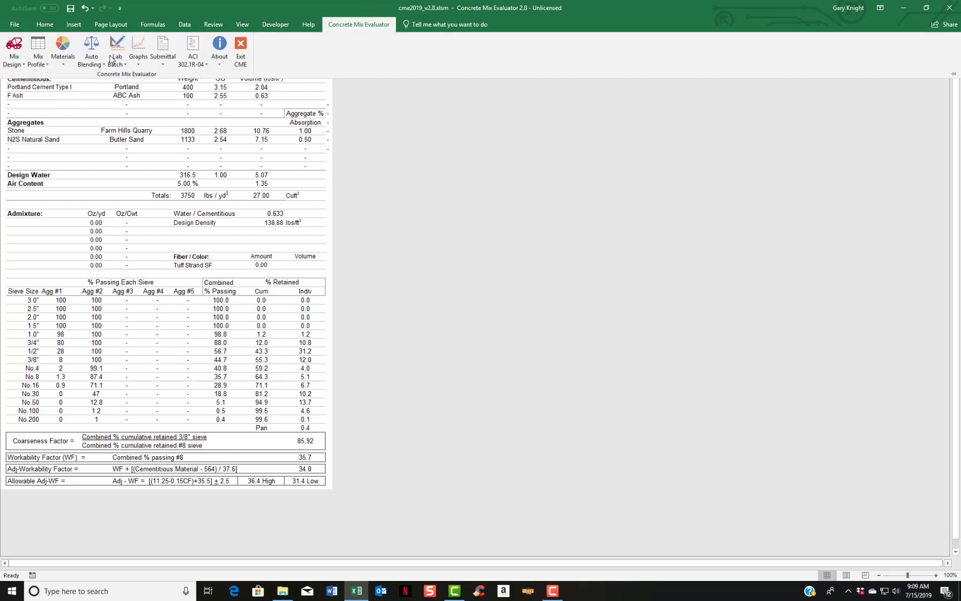
click(17, 56)
Go back to the design page and open the Enter Admixture sheet for C4000-A.
click(28, 75)
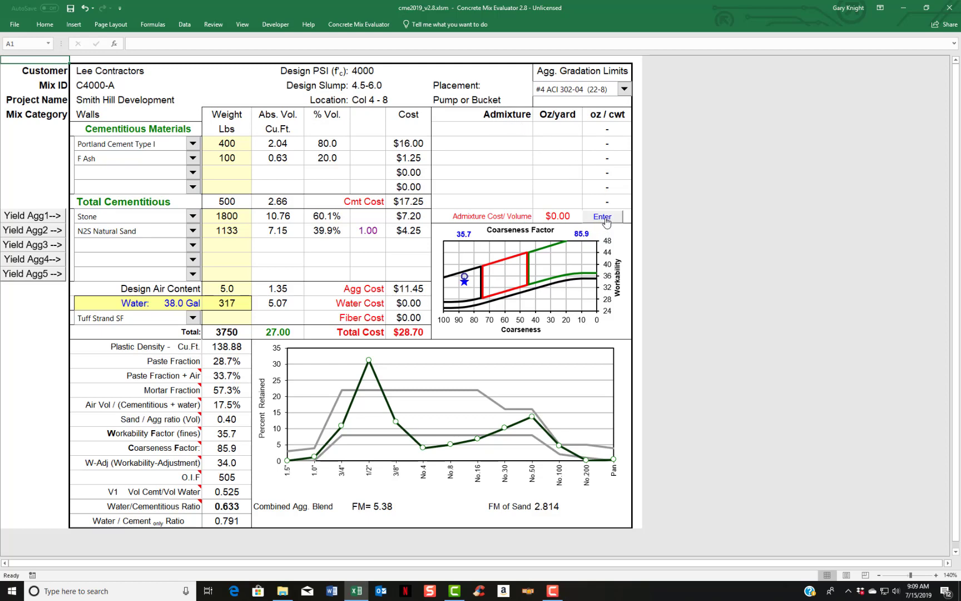
click(606, 219)
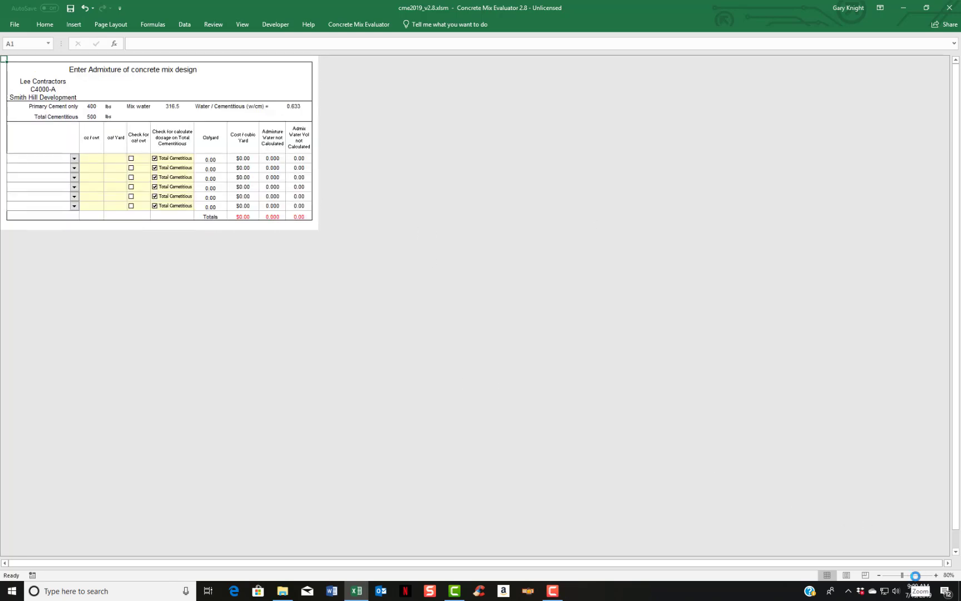
Choose Water Reducer for the first admixture row and AEA for the second.
click(915, 575)
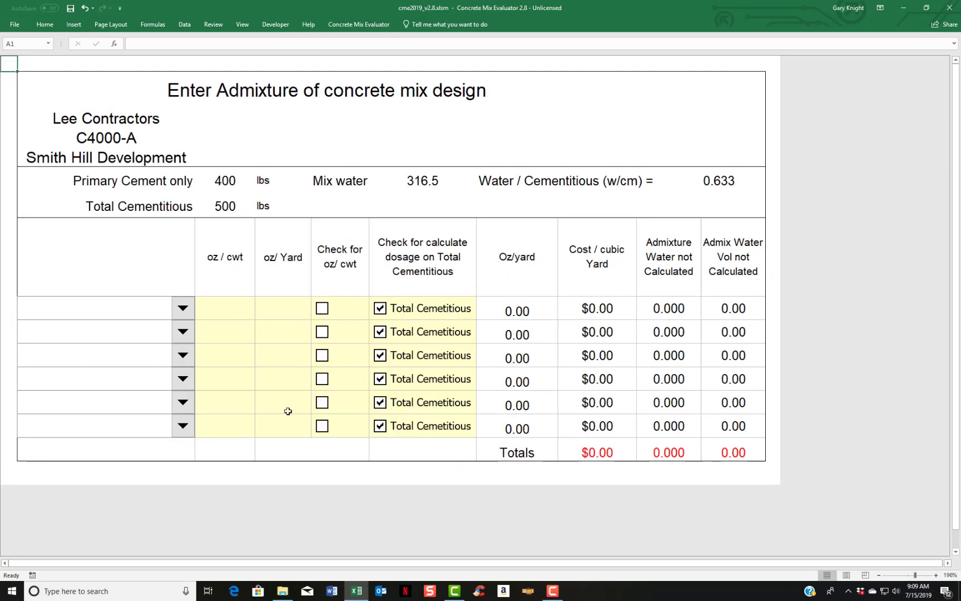
click(183, 308)
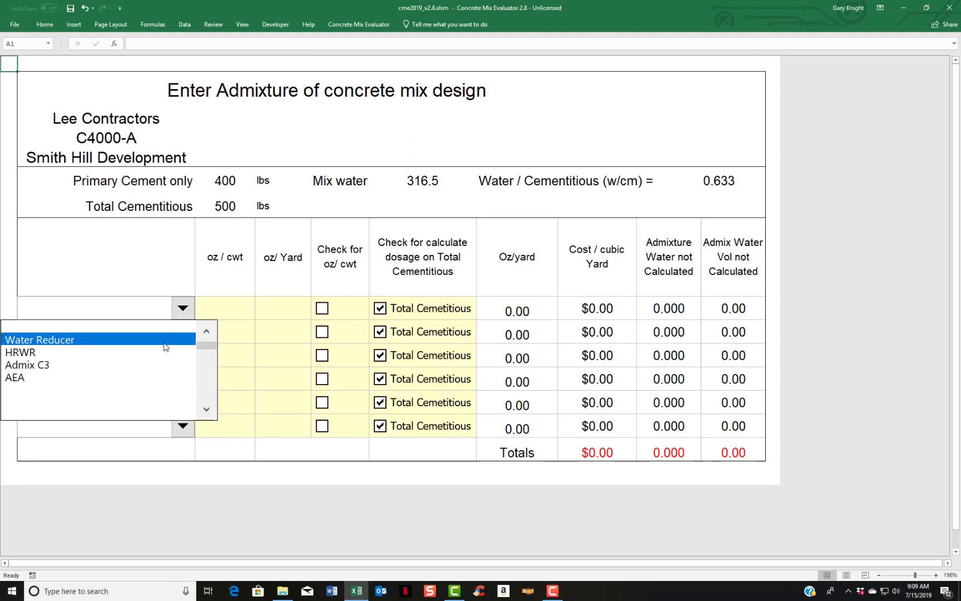
click(164, 347)
click(184, 332)
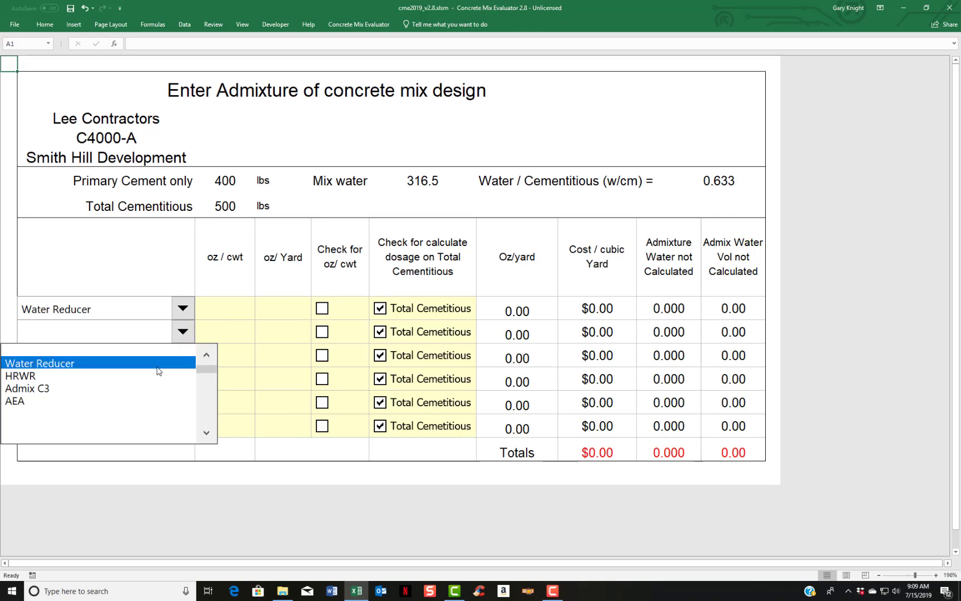
click(155, 402)
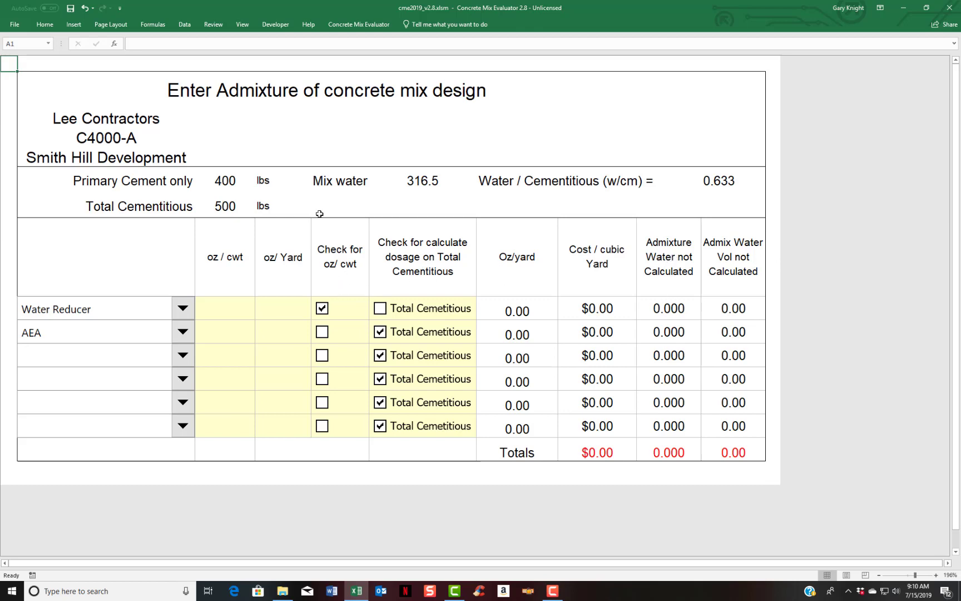
Return to the design page through the Mix Design menu and reopen the admixture entry sheet.
click(357, 25)
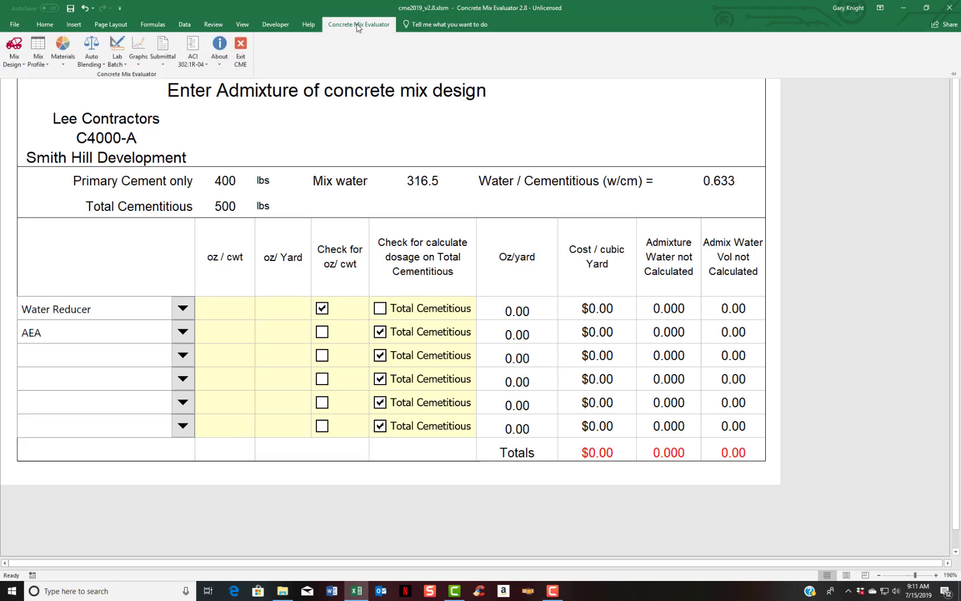
click(14, 62)
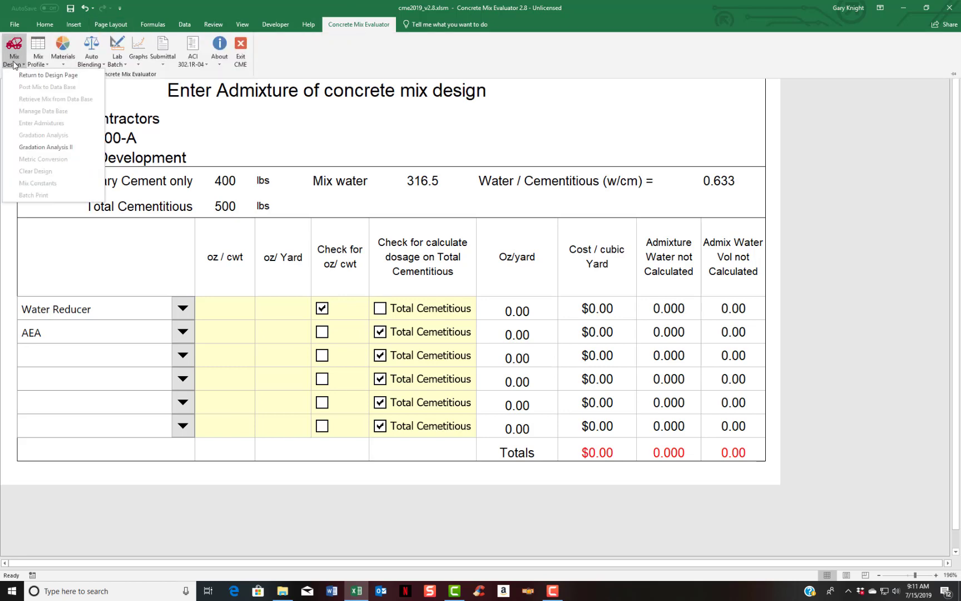
click(19, 72)
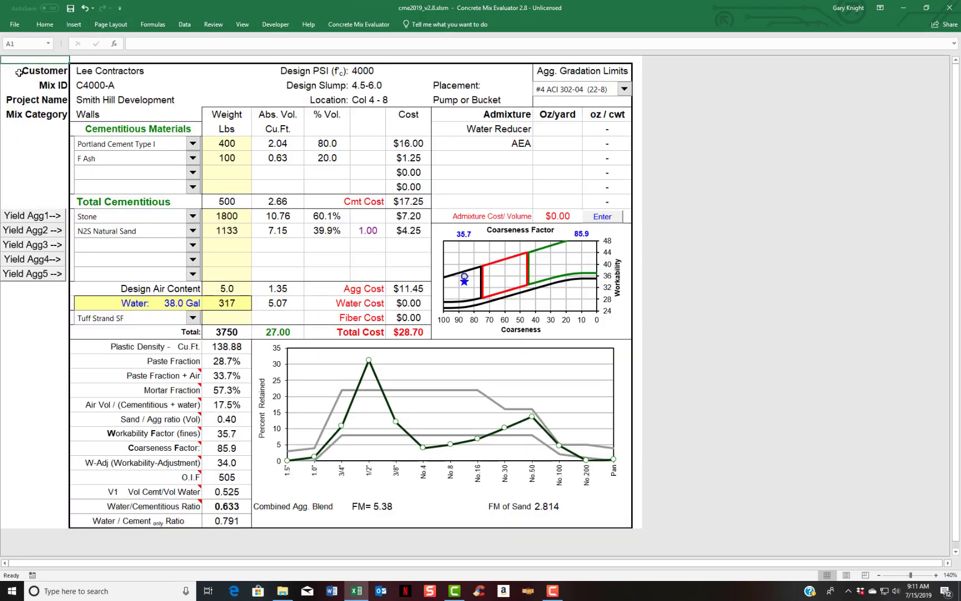
click(610, 218)
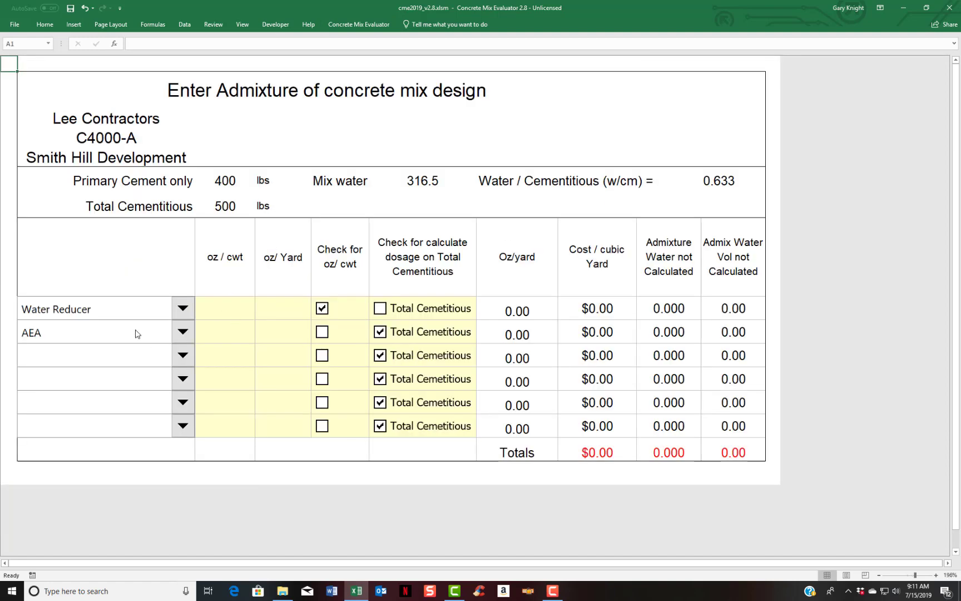
Dose Water Reducer at 5 oz/cwt and AEA at 4 oz/yard, then return to the design page.
click(216, 311)
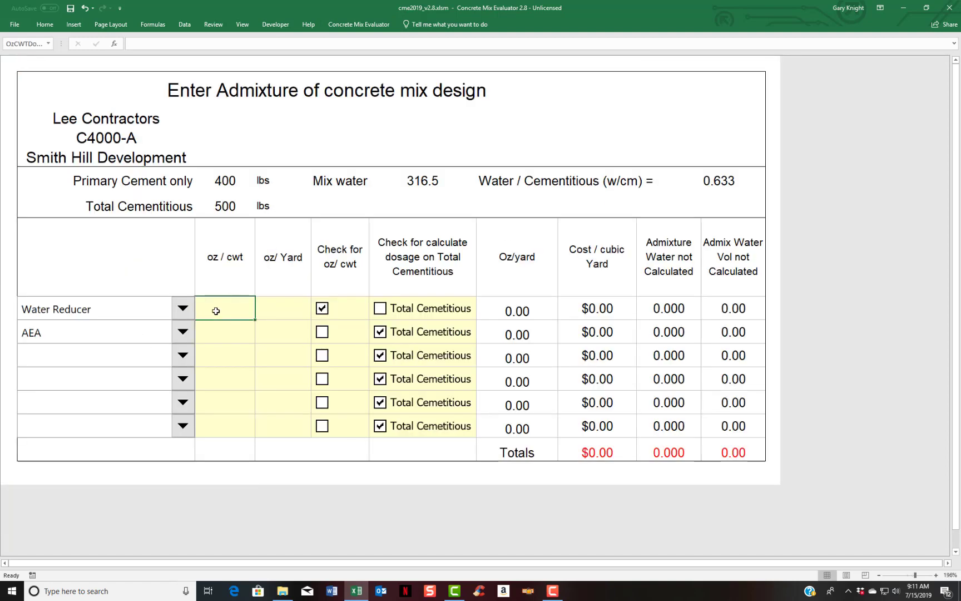
text(5)
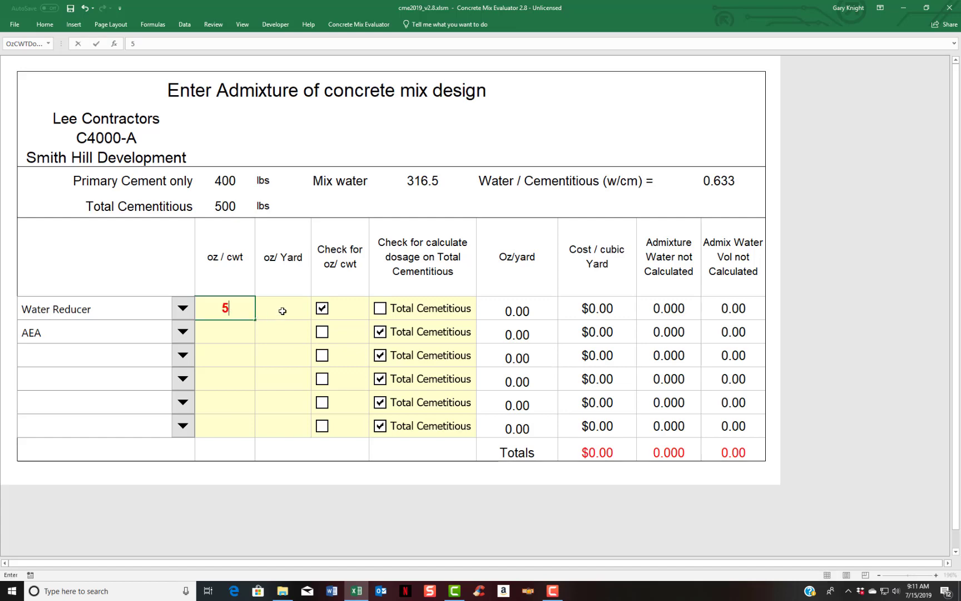
click(285, 337)
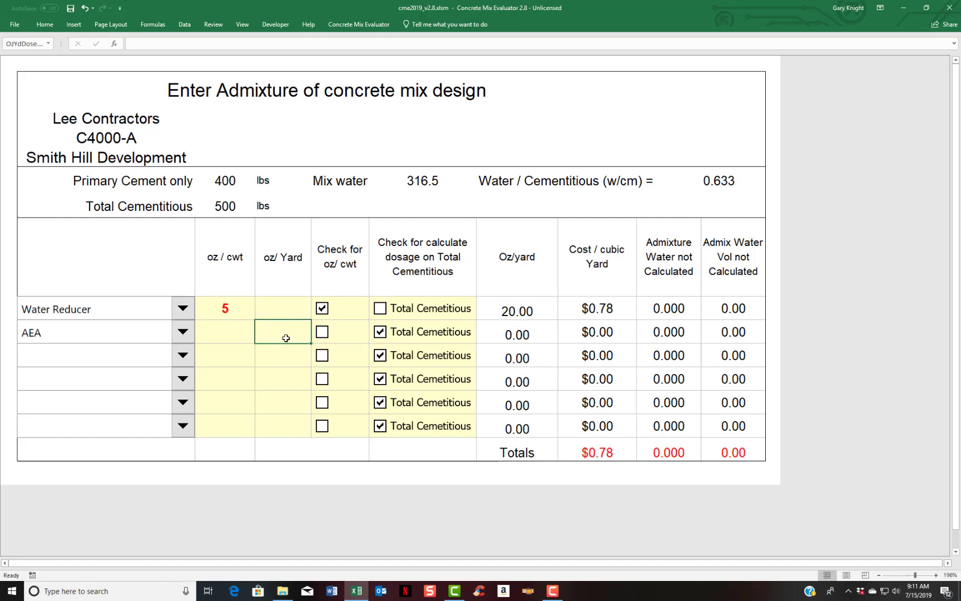
text(4)
click(287, 370)
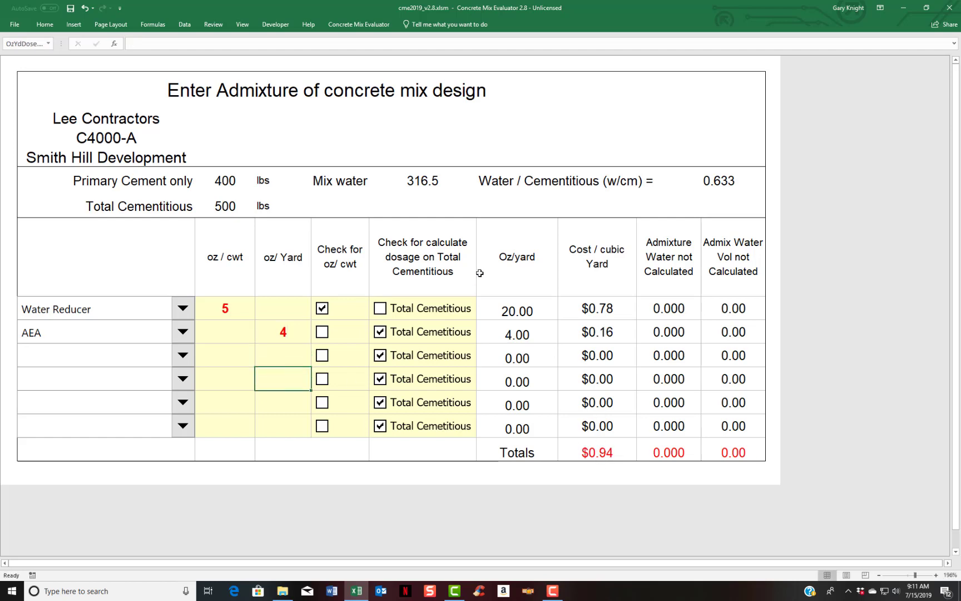
click(356, 24)
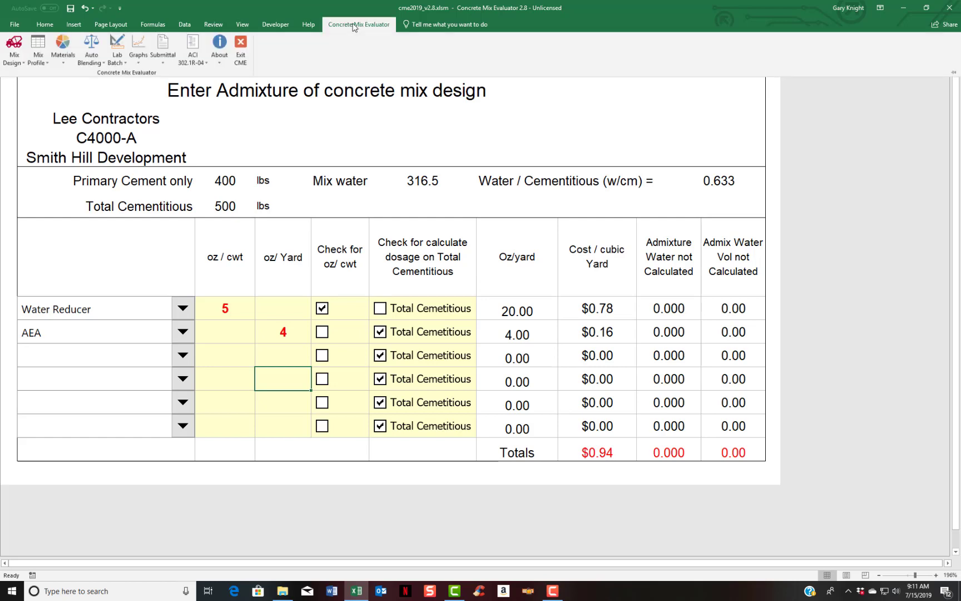
click(13, 49)
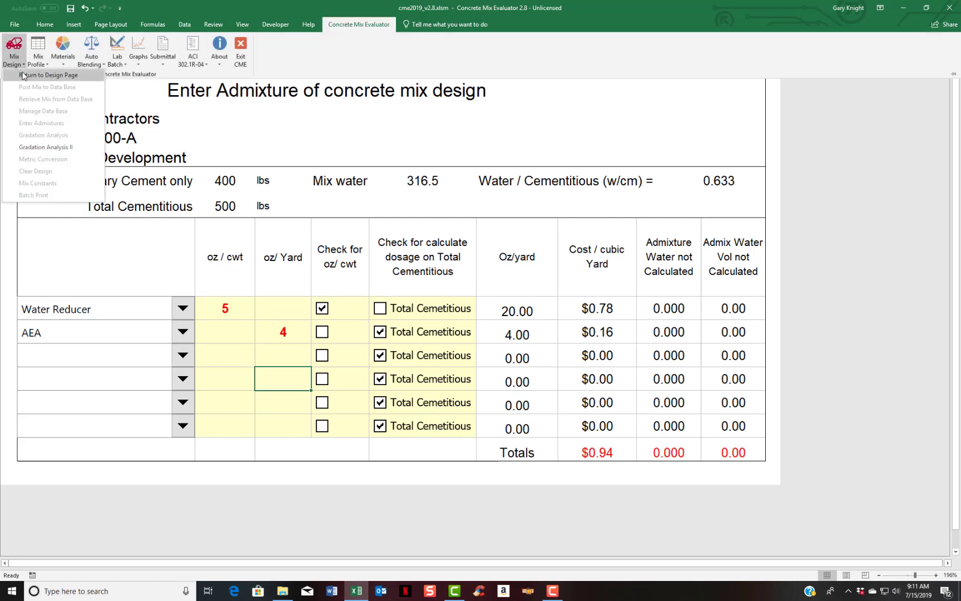
click(23, 76)
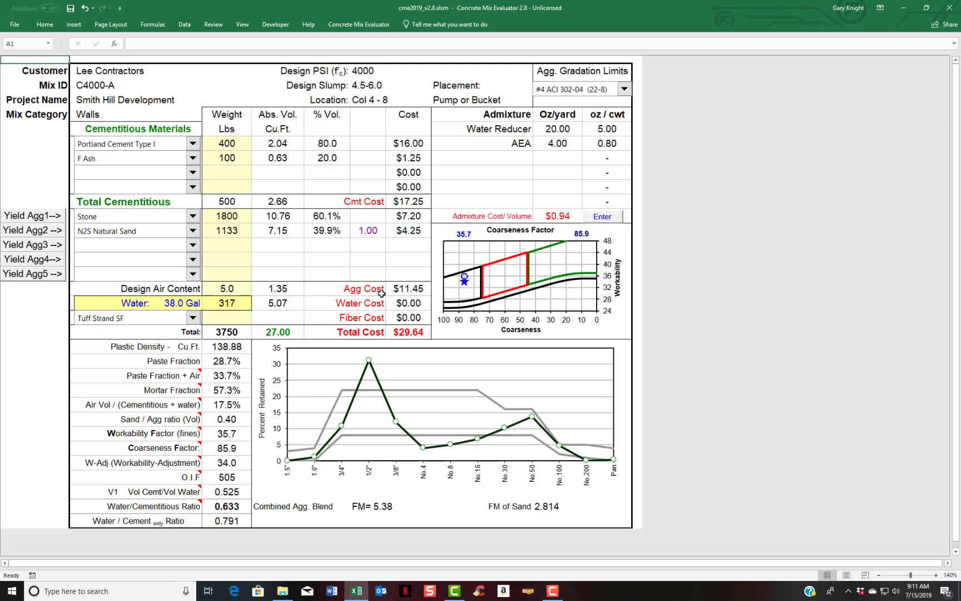
Select Pea Gravel as the third aggregate (Agg3) in the C4000-A mix.
click(192, 246)
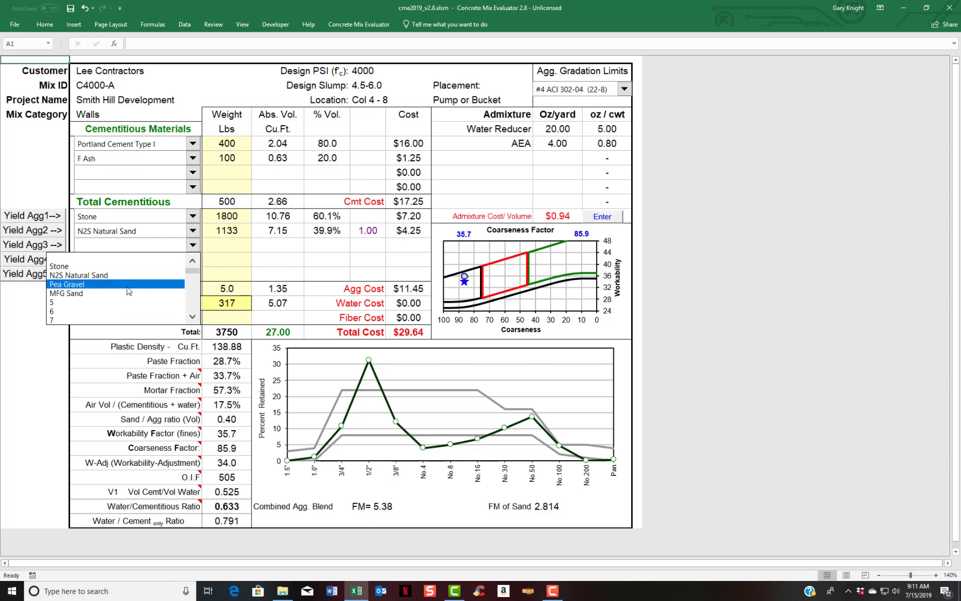
click(129, 290)
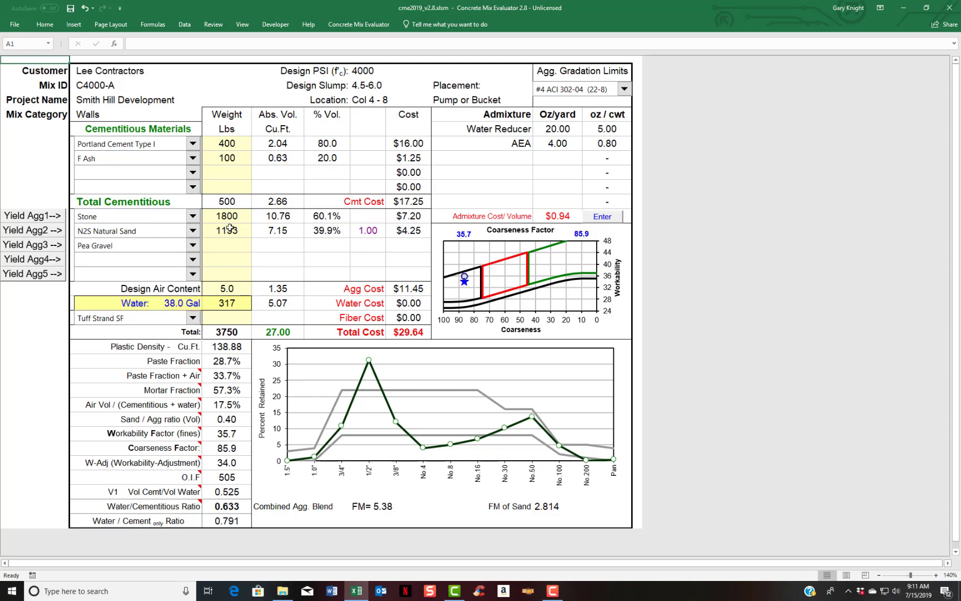
click(370, 28)
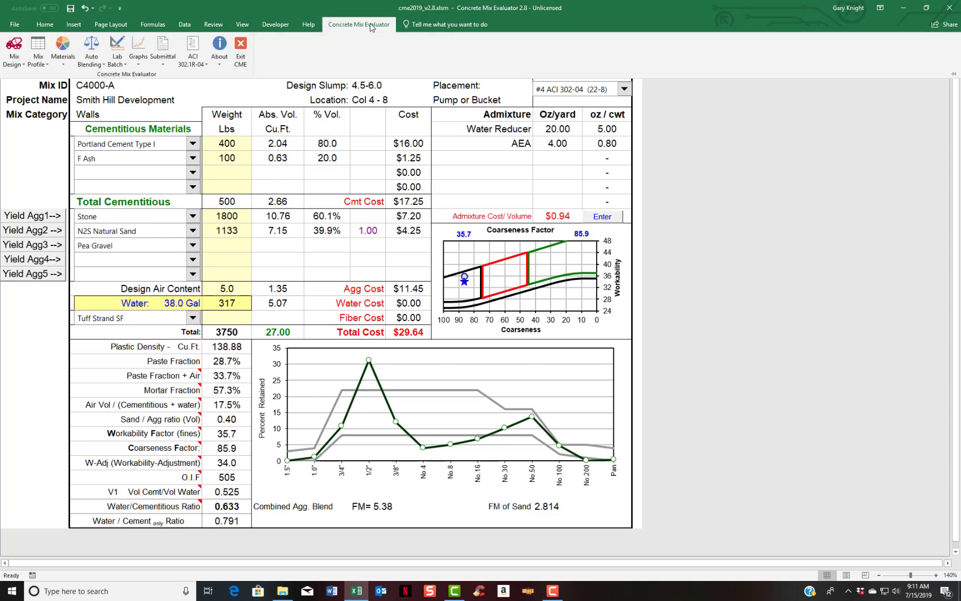
Run the Work-Harsh auto-blend with workability target 36 and harshness target 64.
click(92, 56)
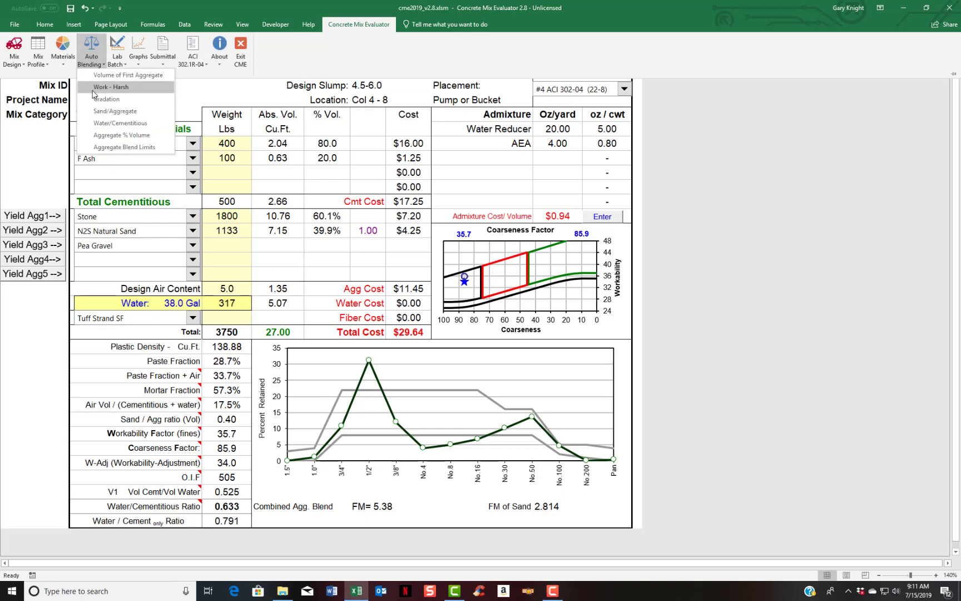
click(120, 89)
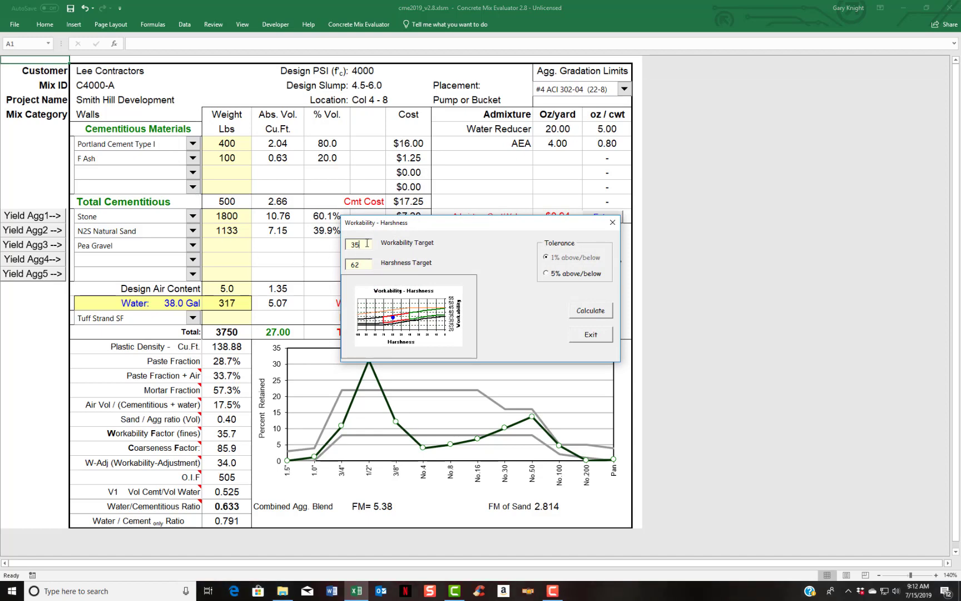
key(BackSpace)
double_click(355, 265)
text(64)
click(588, 312)
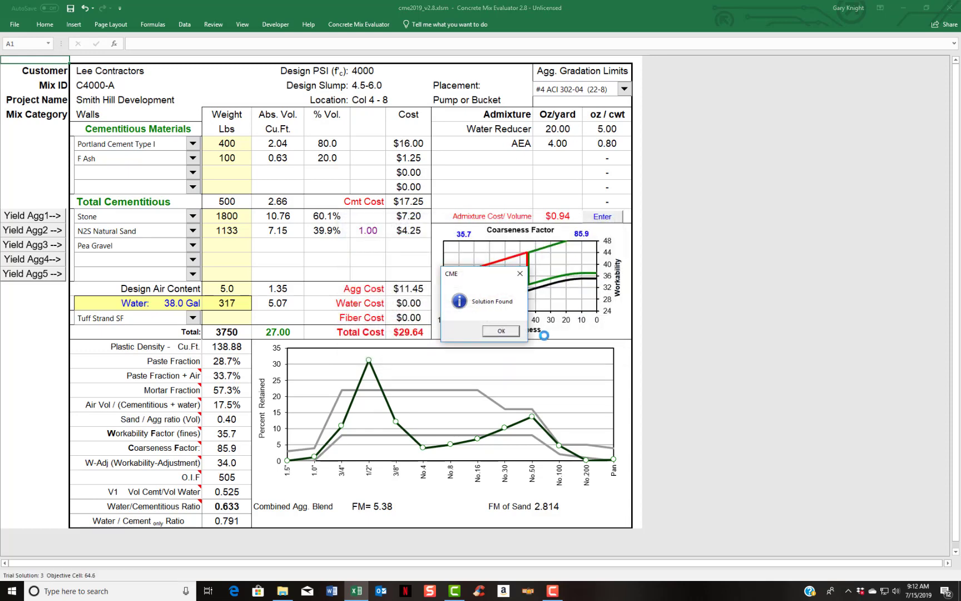
click(502, 330)
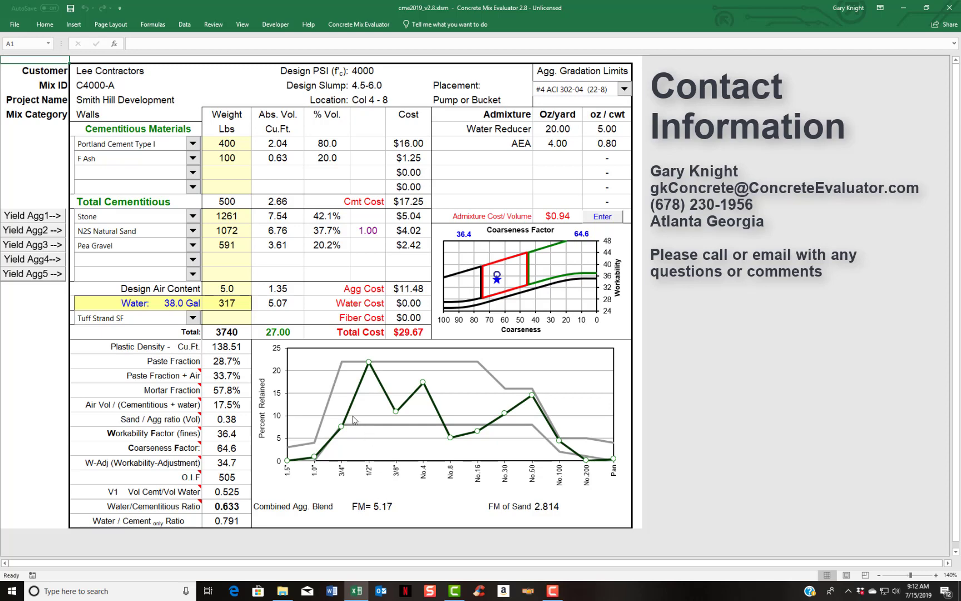
Add 500 lbs of MFG Sand as Agg4 and re-yield the natural sand (Agg2).
mouse_move(353, 414)
click(192, 259)
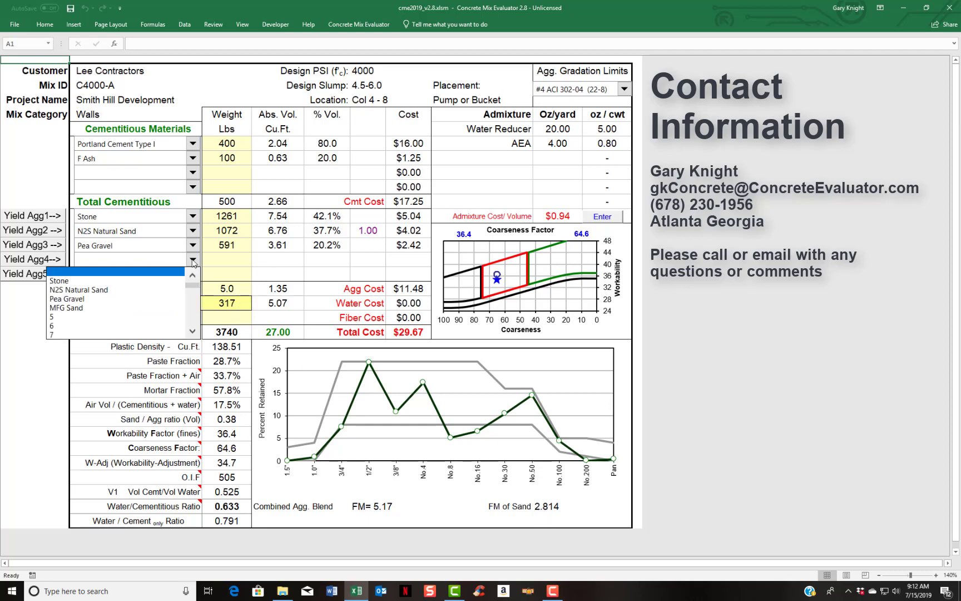
click(158, 308)
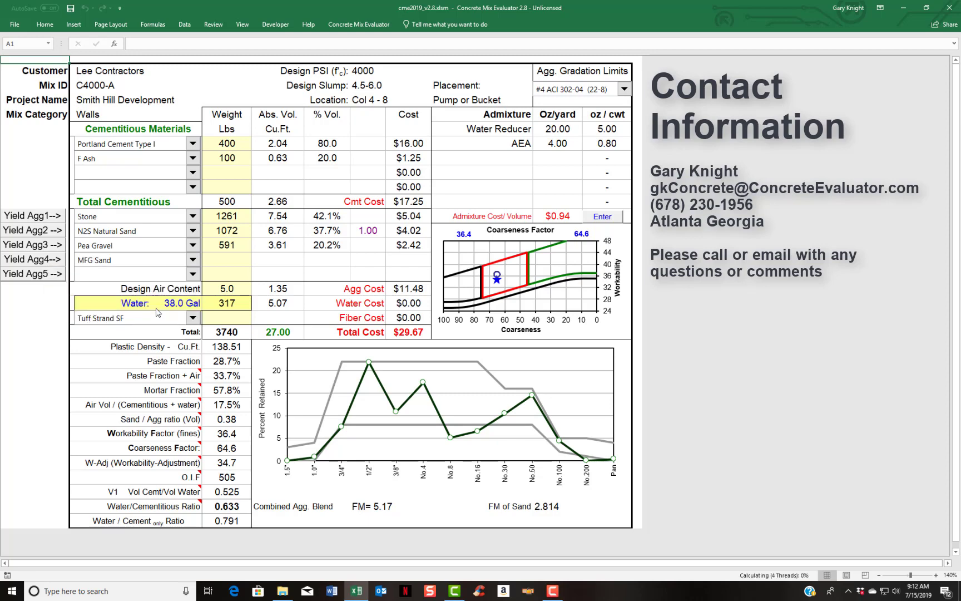
click(236, 261)
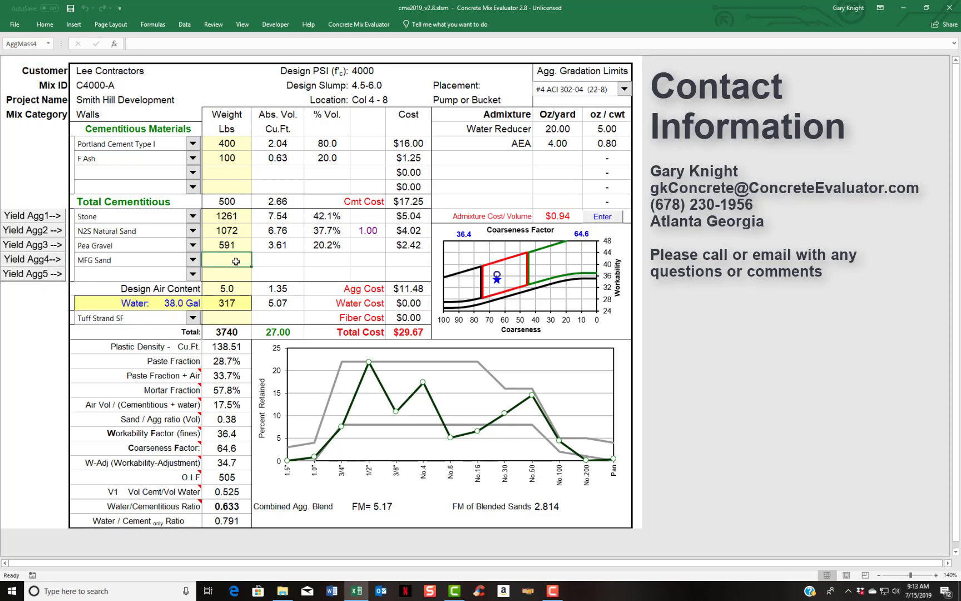
text(500)
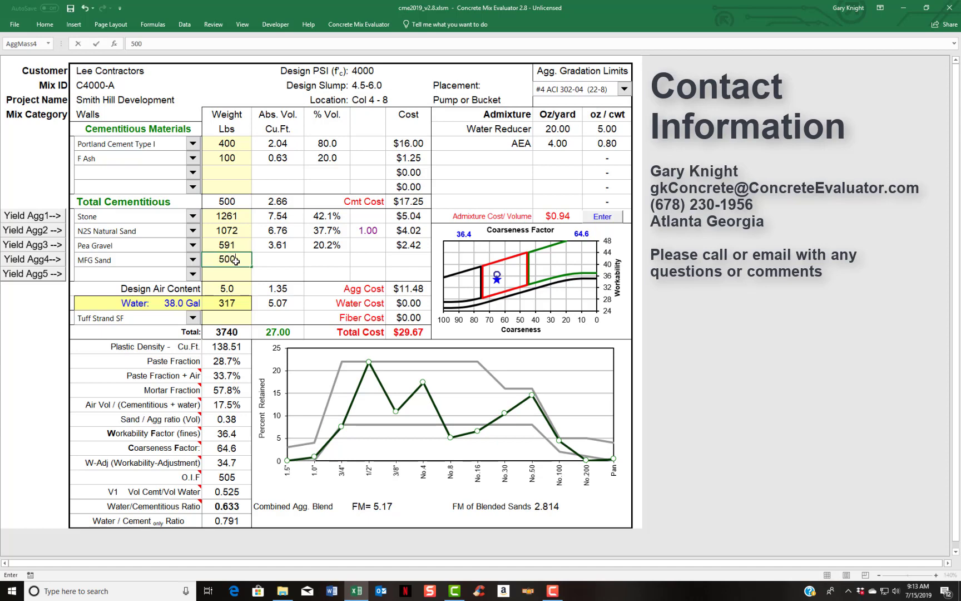
key(Return)
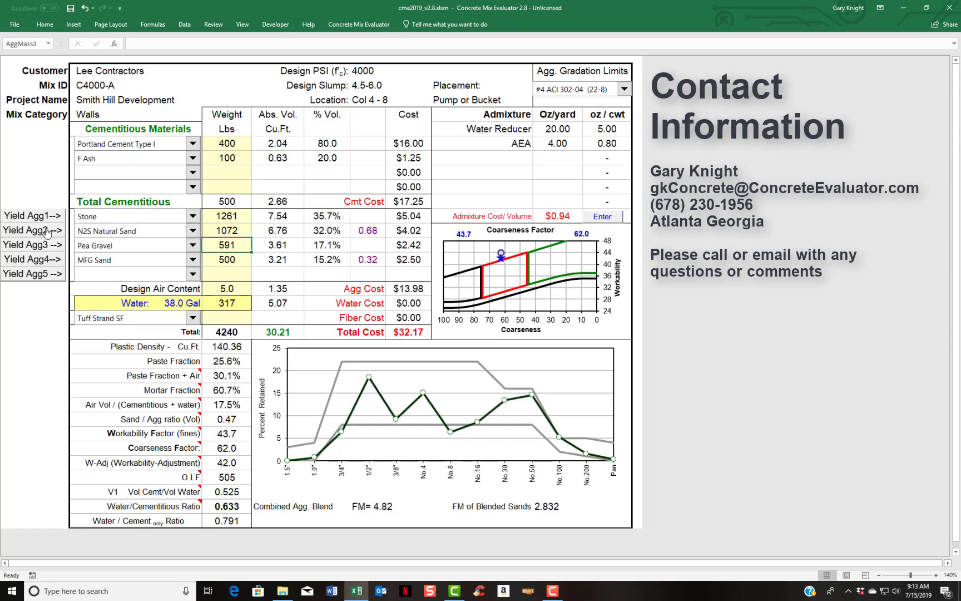
click(44, 230)
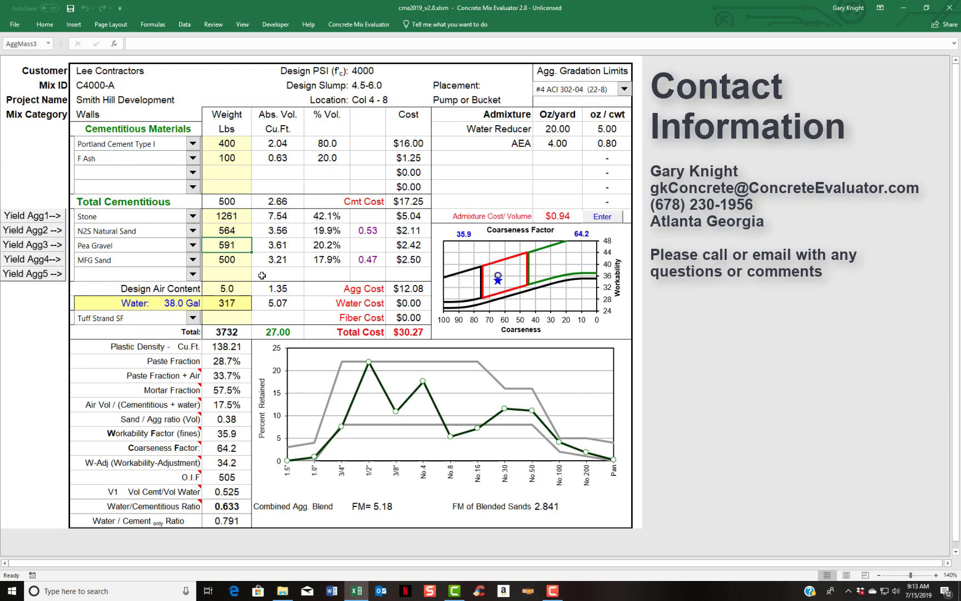